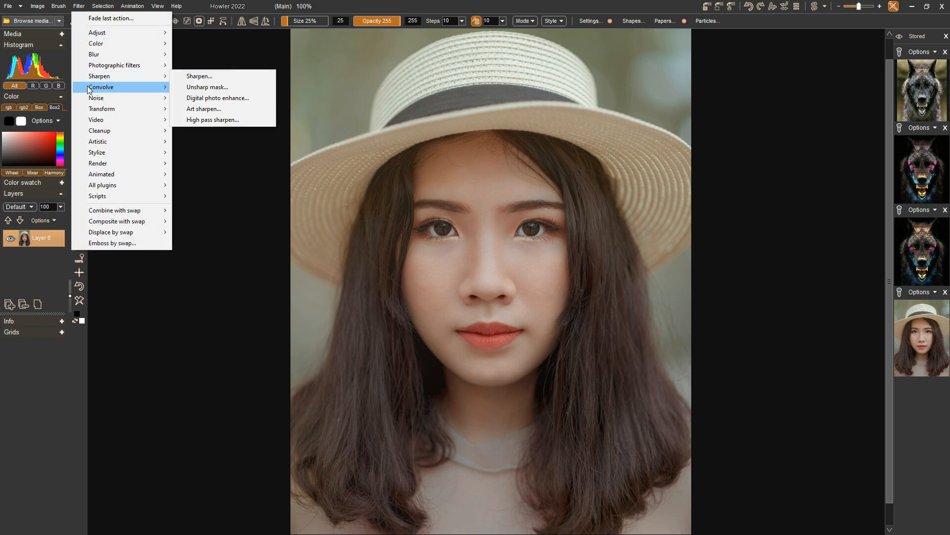
- Apply the bilateral noise removal filter to the portrait with kernel size 31, smoothness 19 and frequencies 4
mouse_move(89, 101)
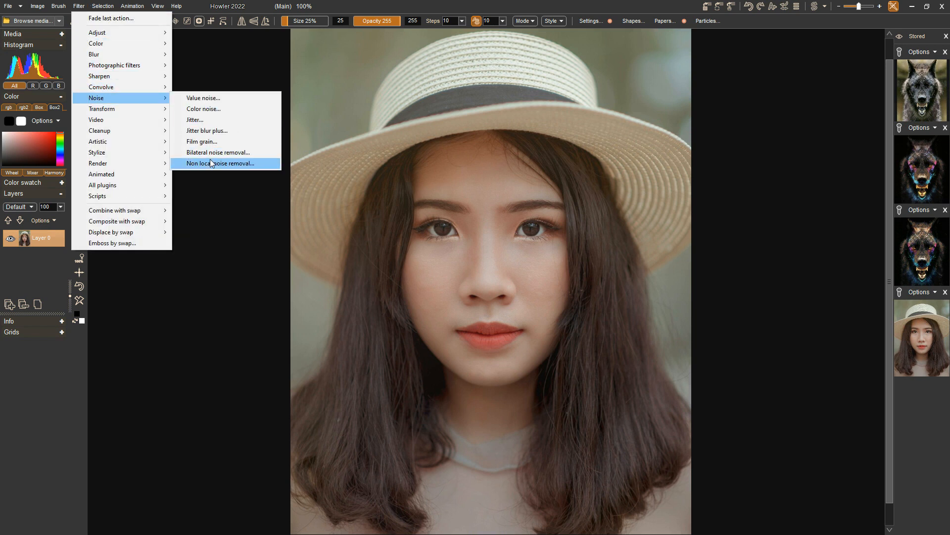
mouse_move(166, 101)
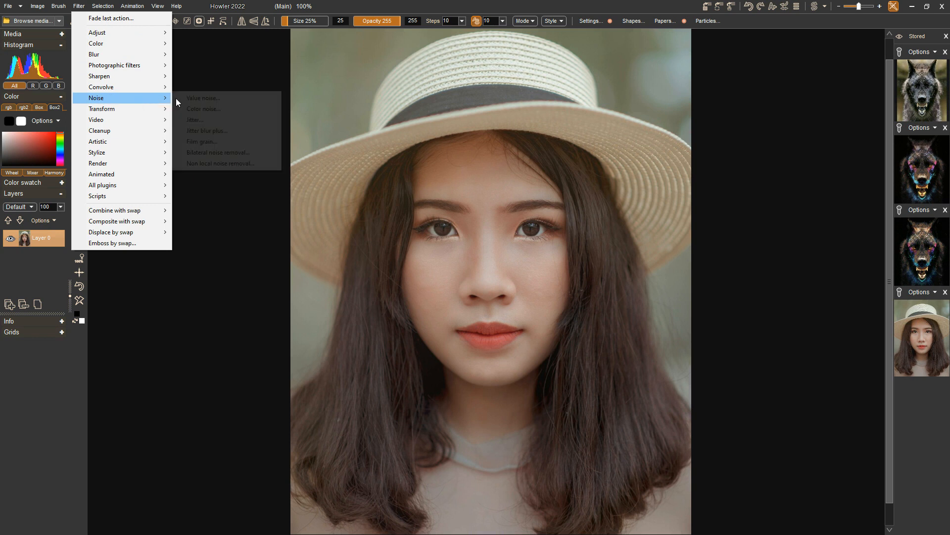
click(223, 153)
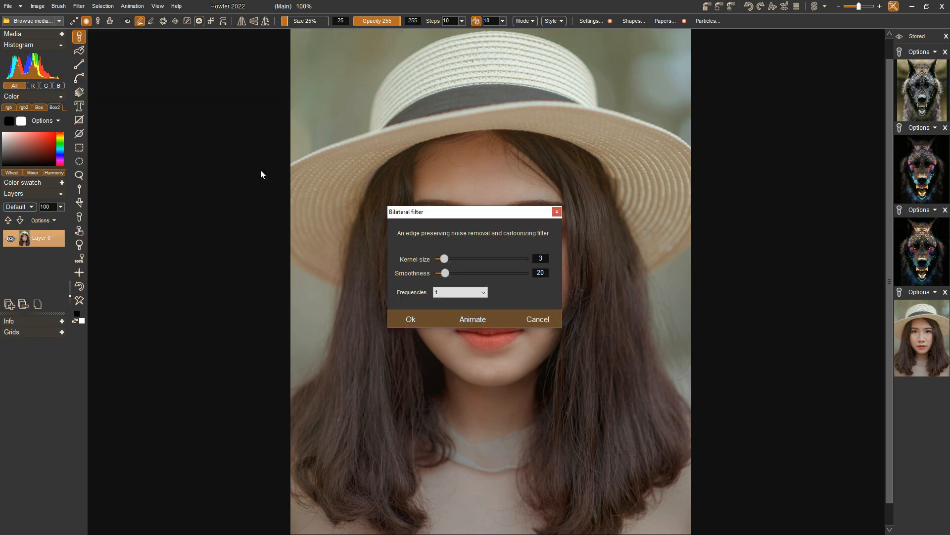
drag(489, 218, 210, 166)
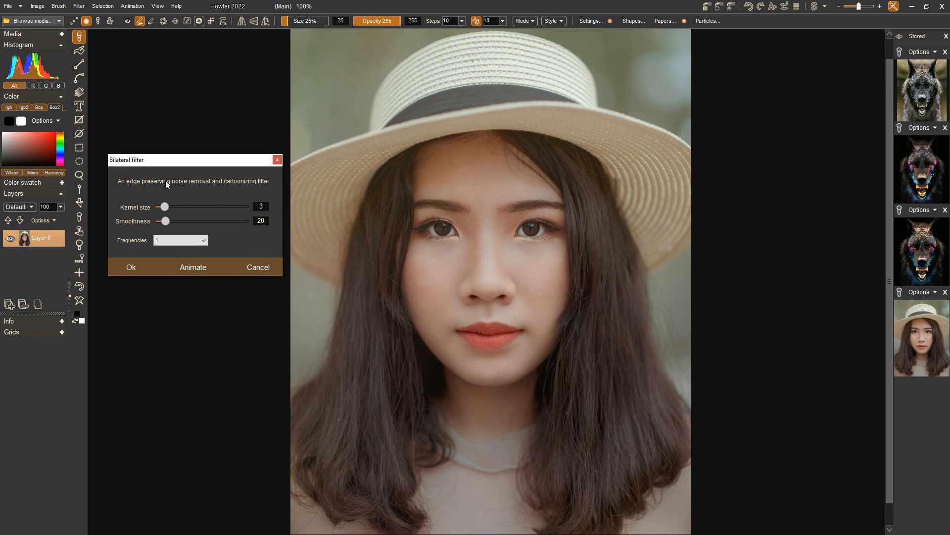
mouse_move(164, 207)
mouse_down()
mouse_move(218, 208)
mouse_move(158, 207)
mouse_move(217, 211)
mouse_move(167, 215)
mouse_up()
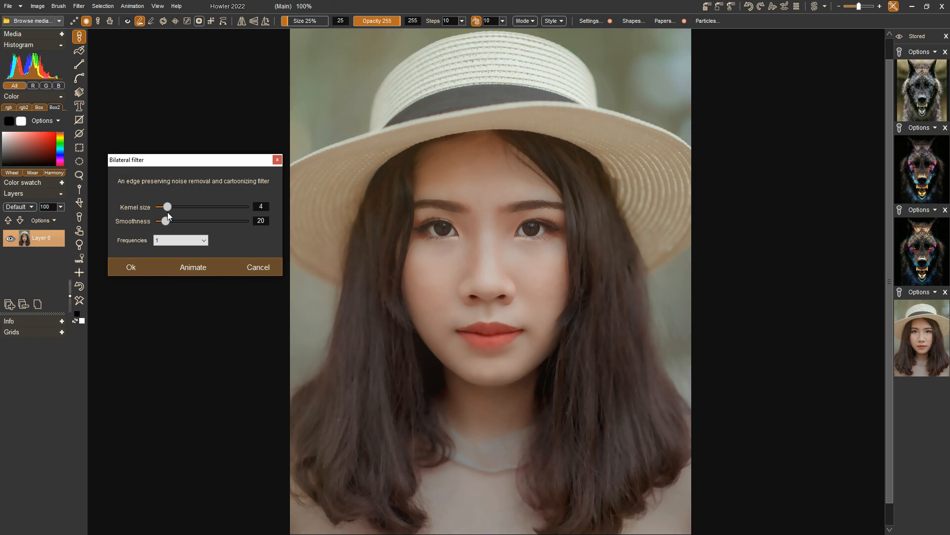
click(170, 241)
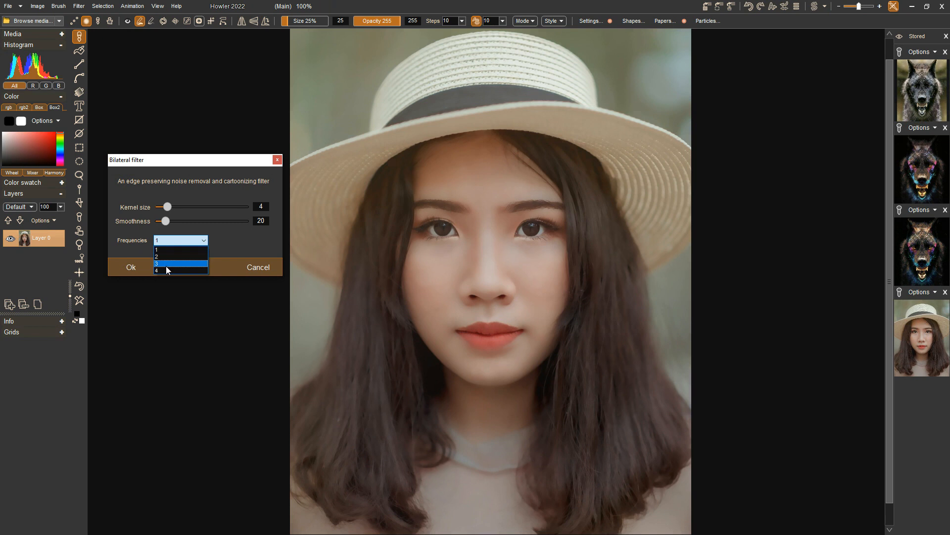
click(167, 270)
drag(166, 208, 205, 207)
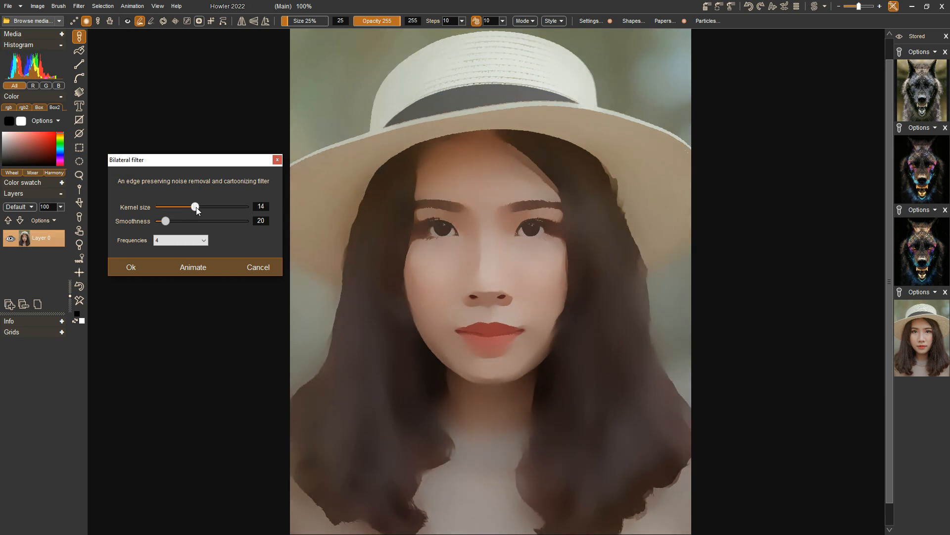
mouse_move(167, 223)
mouse_down()
mouse_move(190, 220)
mouse_move(167, 223)
mouse_up()
drag(198, 210, 239, 208)
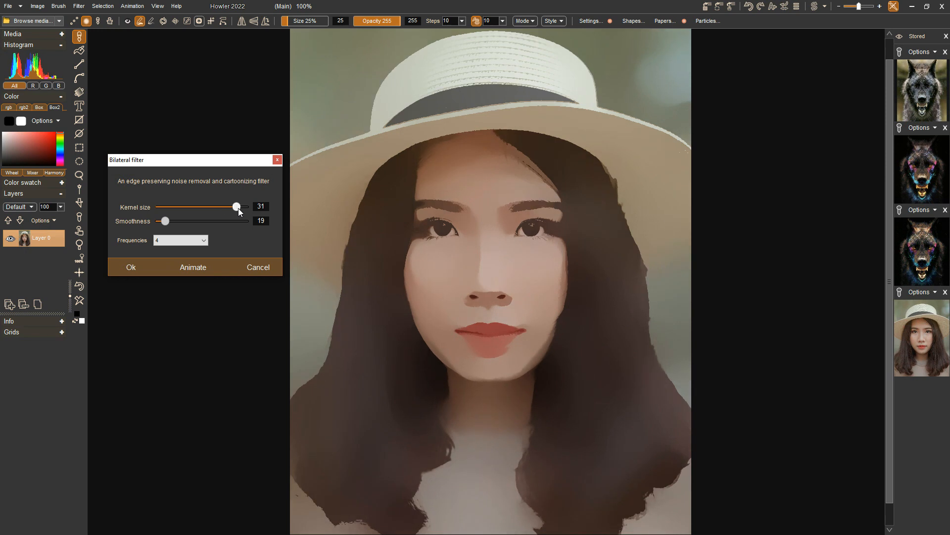
click(131, 267)
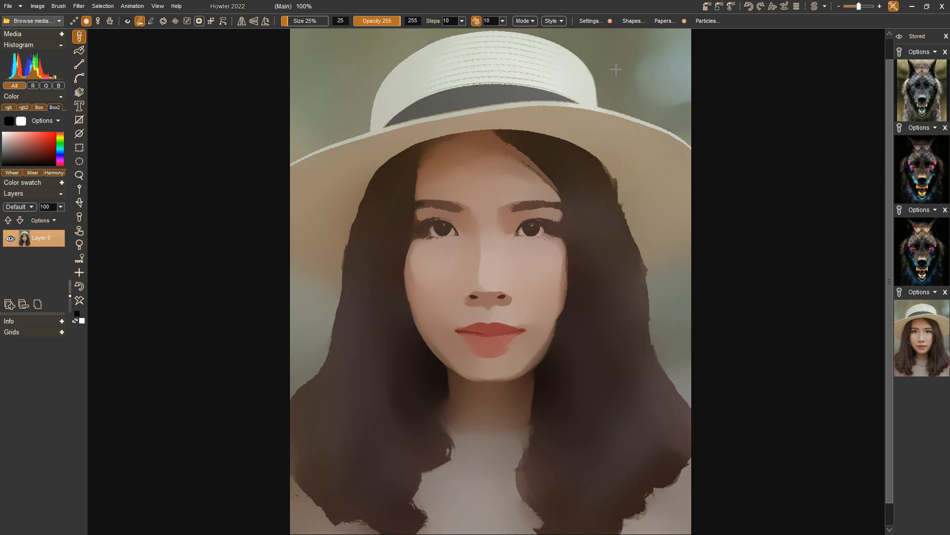
- Store a copy of the smoothed portrait and bring the stored original portrait back onto the canvas
click(712, 8)
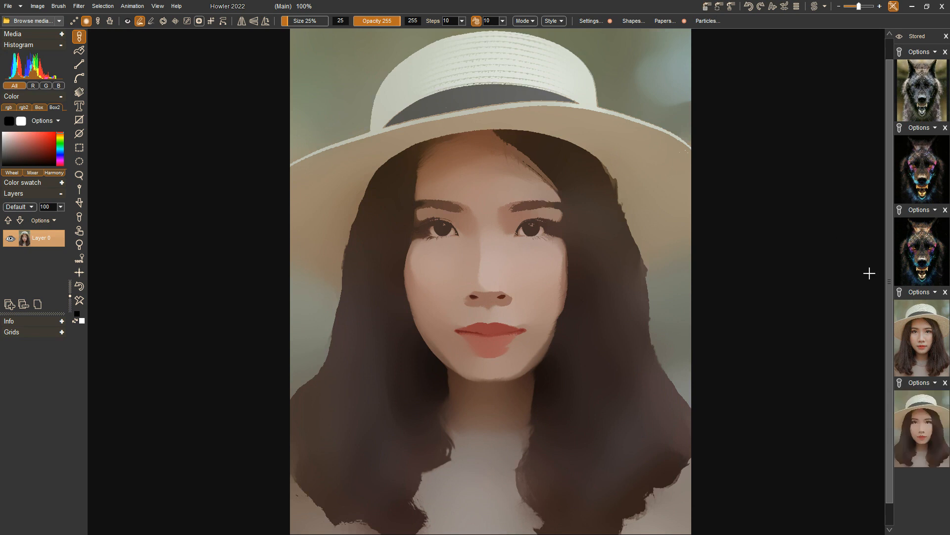
click(919, 322)
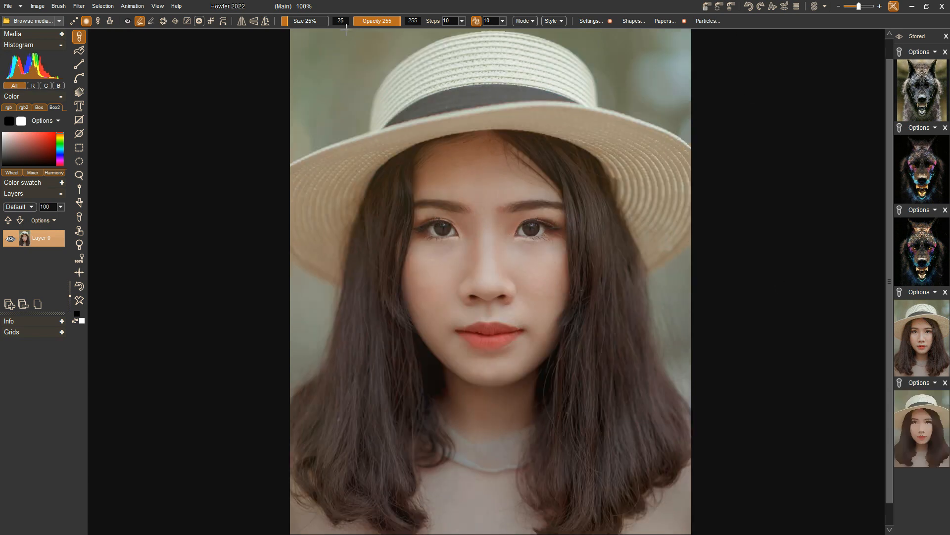
- Apply an adaptive threshold to the original portrait with level 17, contrast clamp 12 and block size 64x64 abs
click(79, 6)
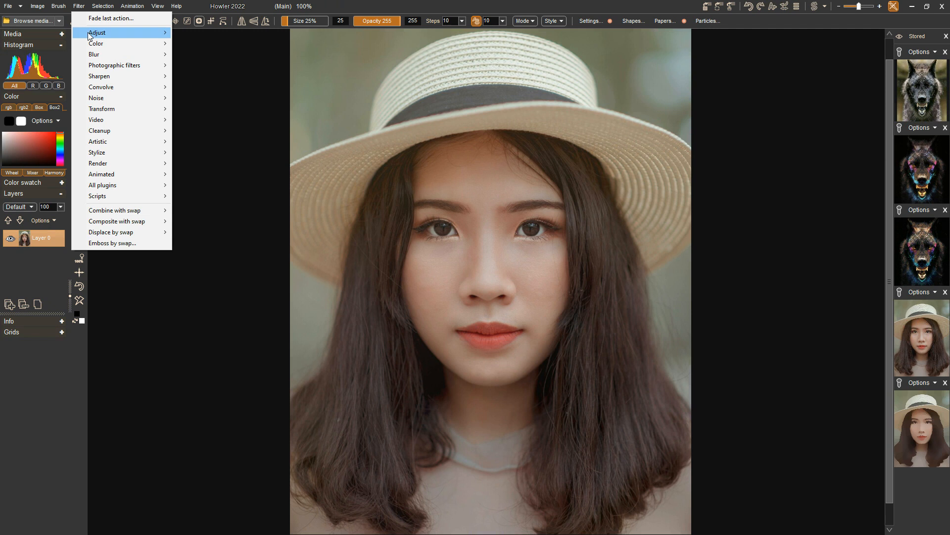
mouse_move(97, 34)
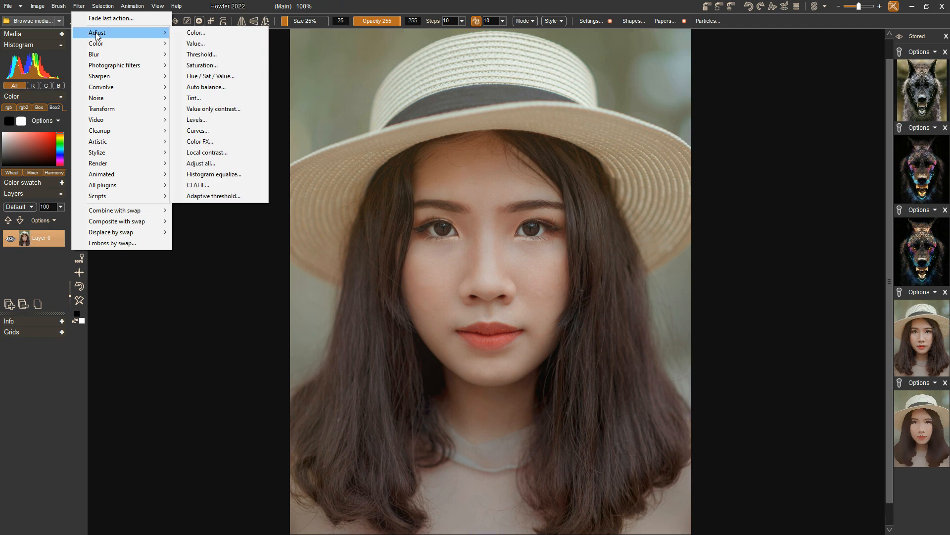
click(243, 193)
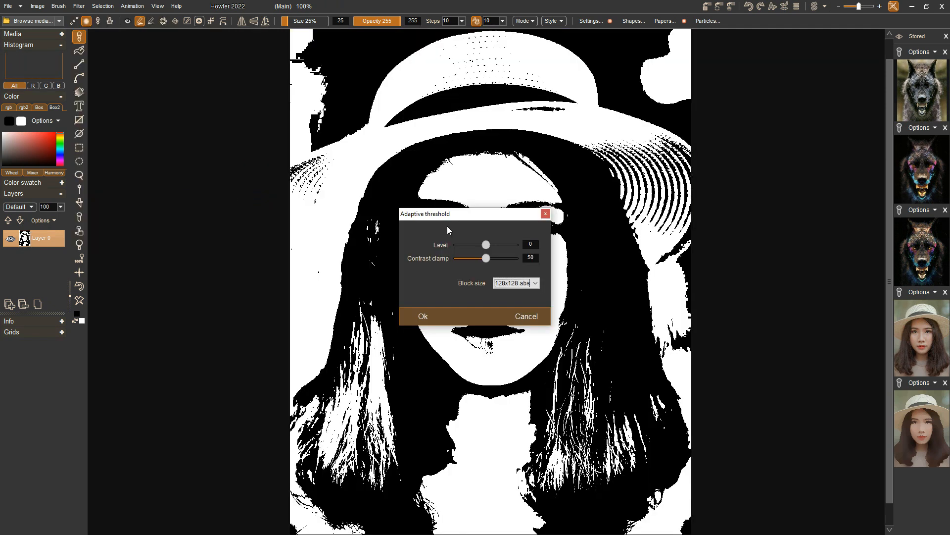
drag(445, 216, 129, 162)
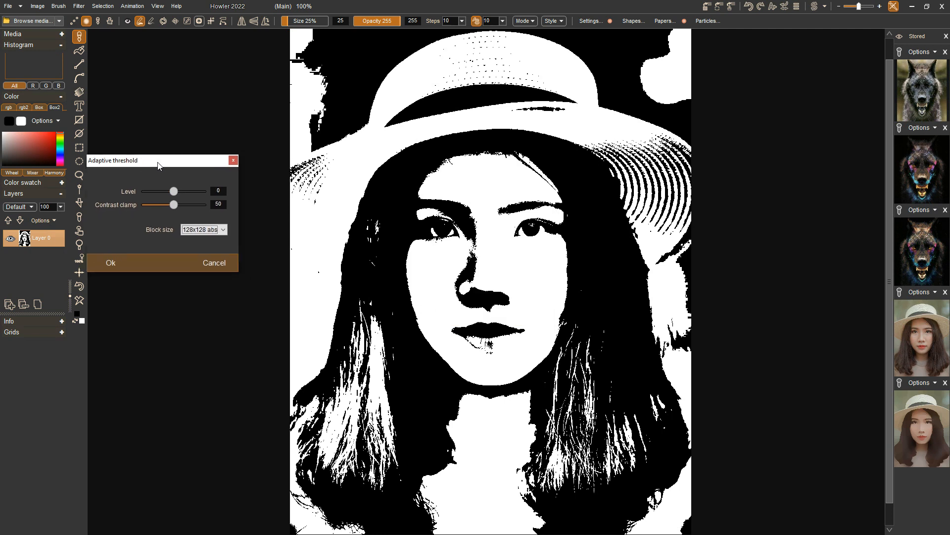
click(201, 229)
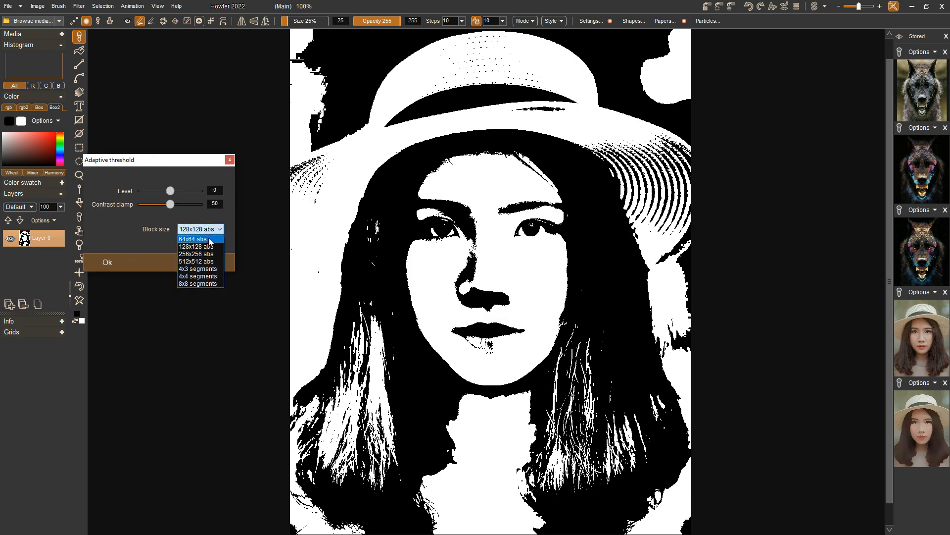
click(210, 239)
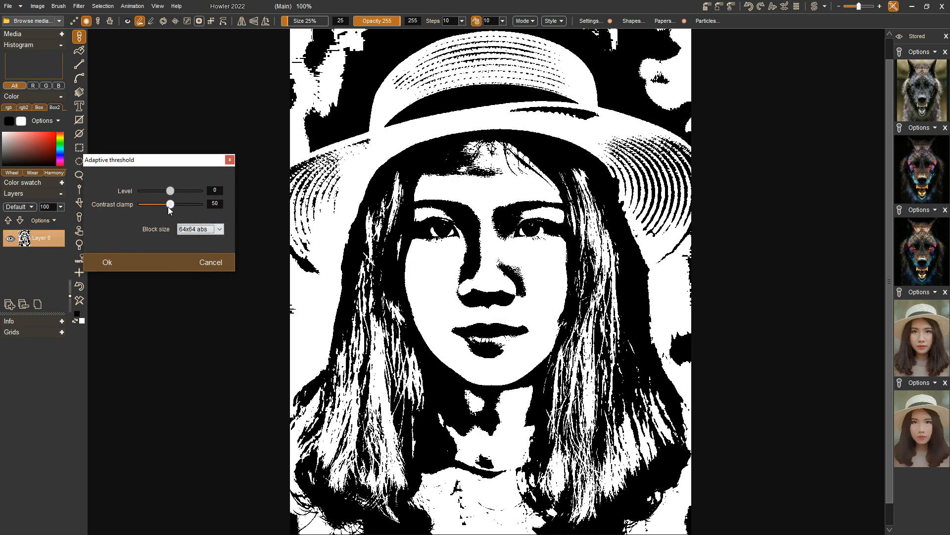
drag(170, 191, 172, 193)
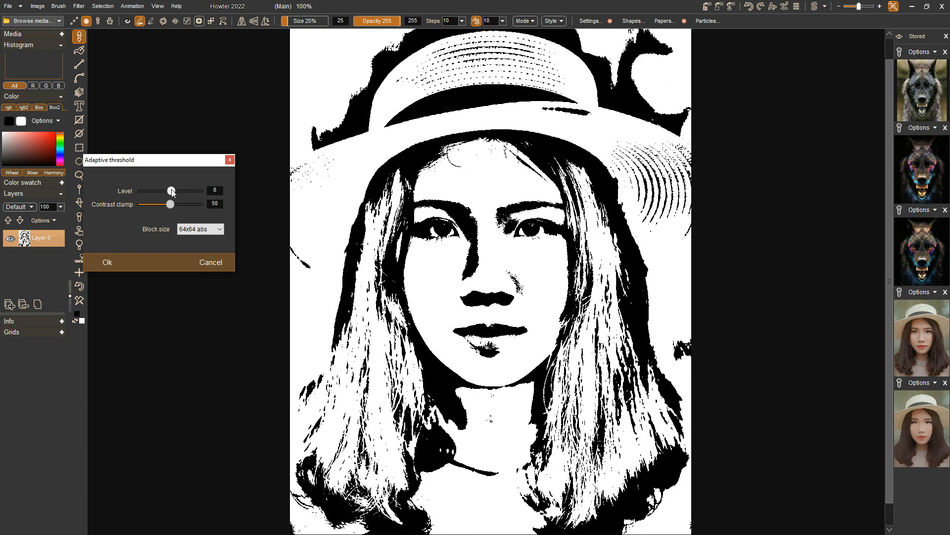
mouse_move(159, 204)
mouse_down()
mouse_move(149, 204)
mouse_move(172, 190)
mouse_up()
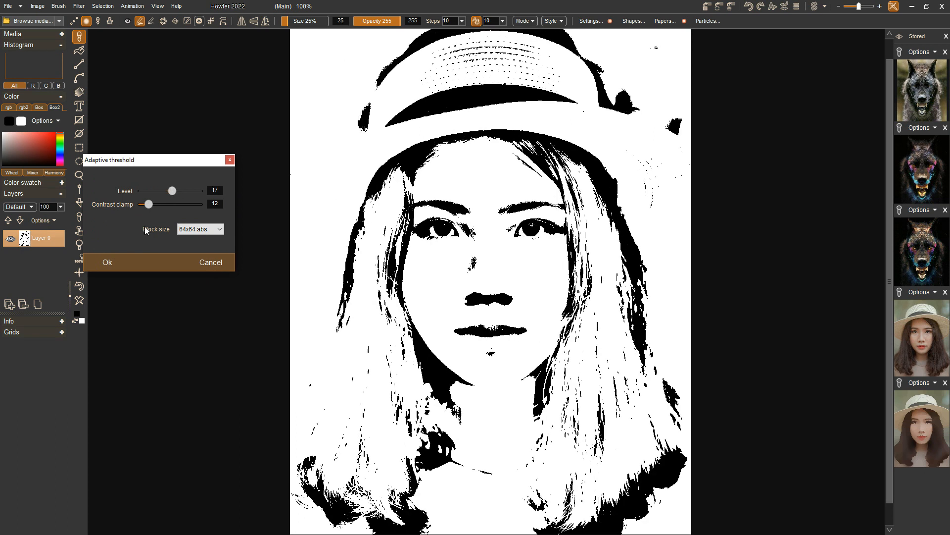
click(107, 262)
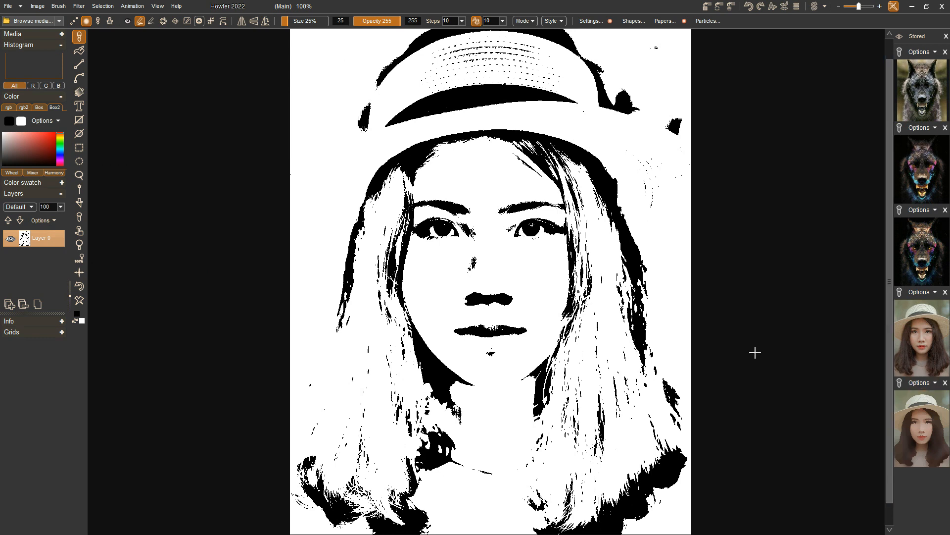
- Add a new layer above the threshold image and place the stored smoothed portrait on it
click(9, 305)
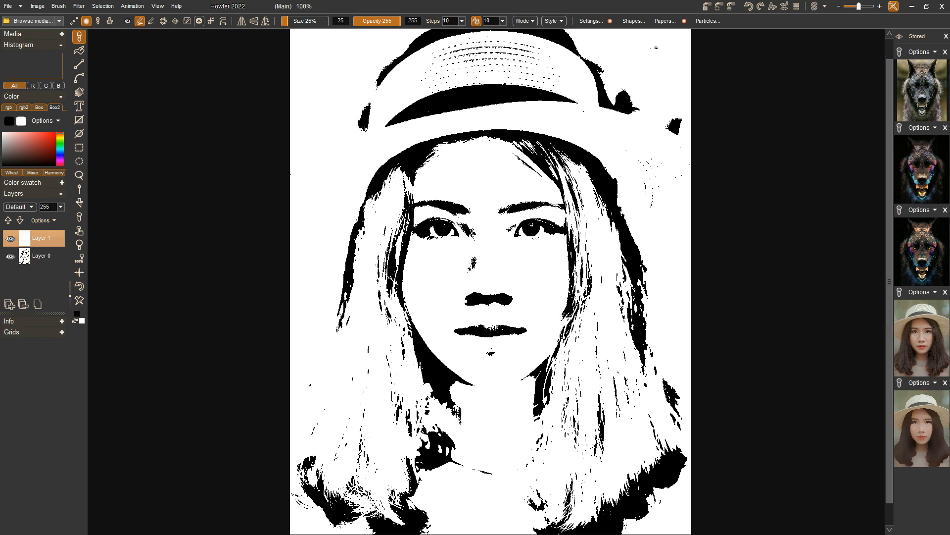
click(942, 444)
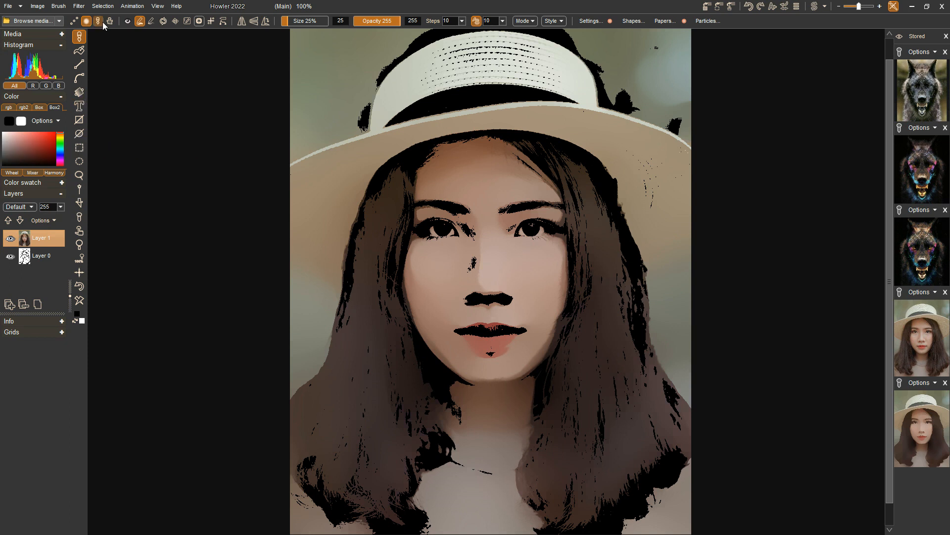
click(82, 7)
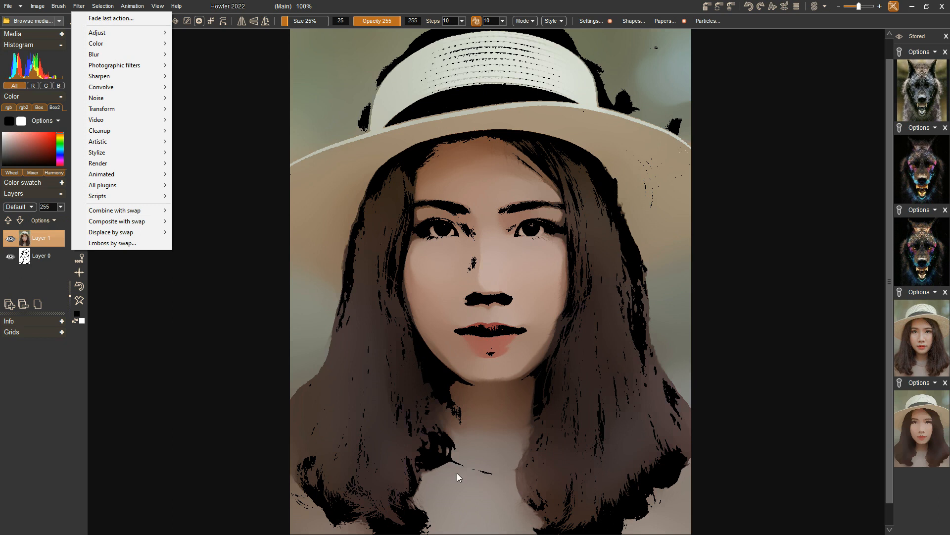
key(super)
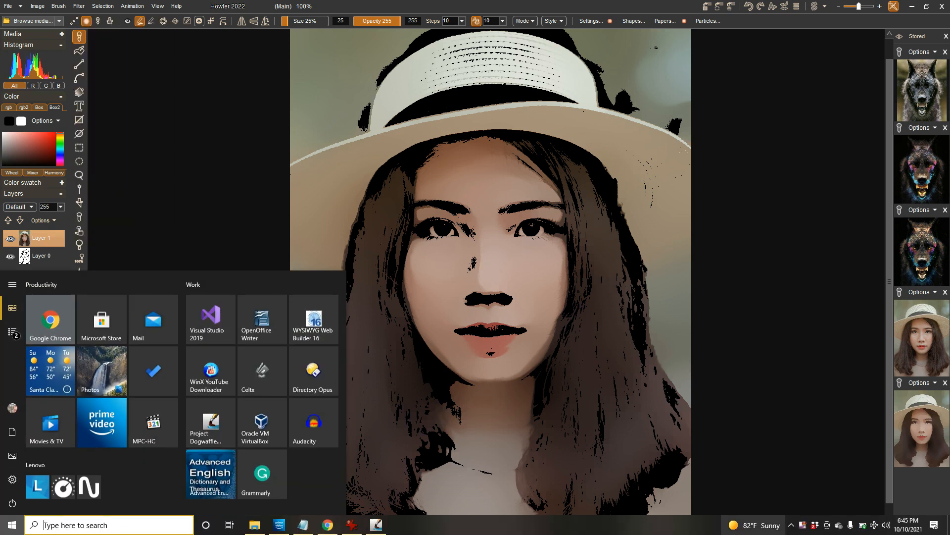
right_click(815, 526)
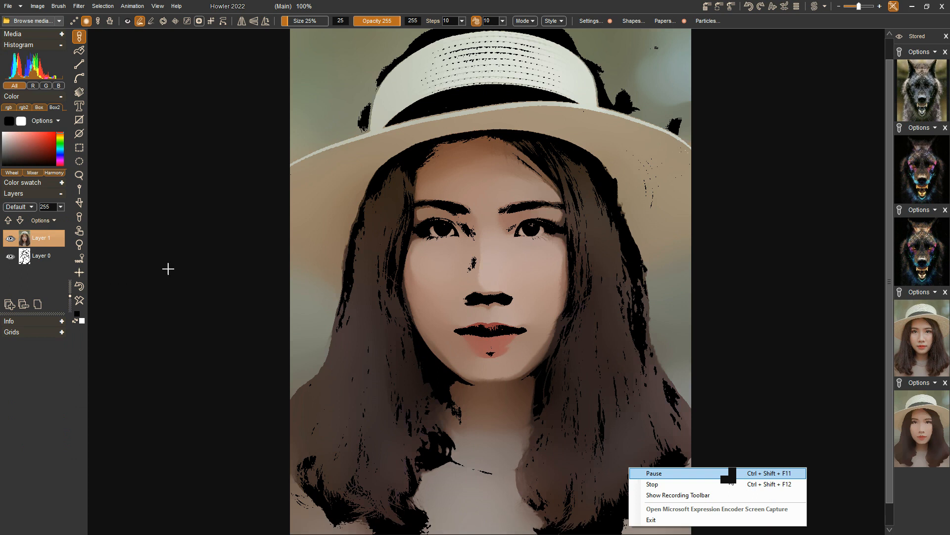
click(111, 171)
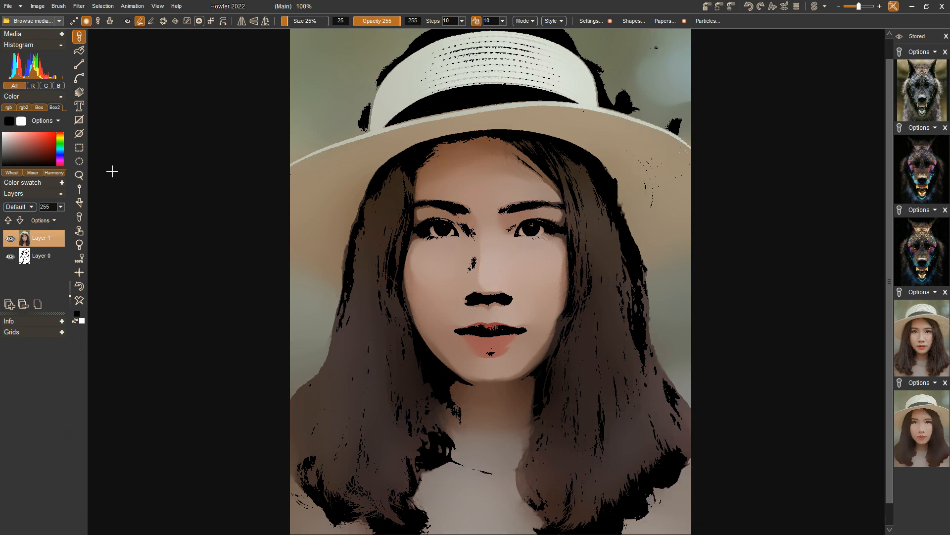
- Make the black-and-white threshold layer, Layer 0, the active layer
click(29, 259)
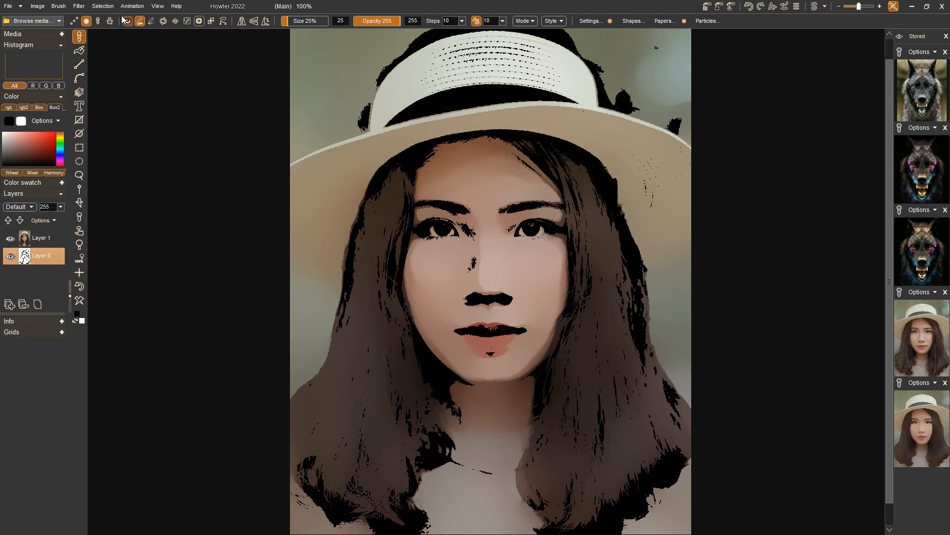
- Try the adjustable median filter with size 1 on the threshold layer
click(79, 6)
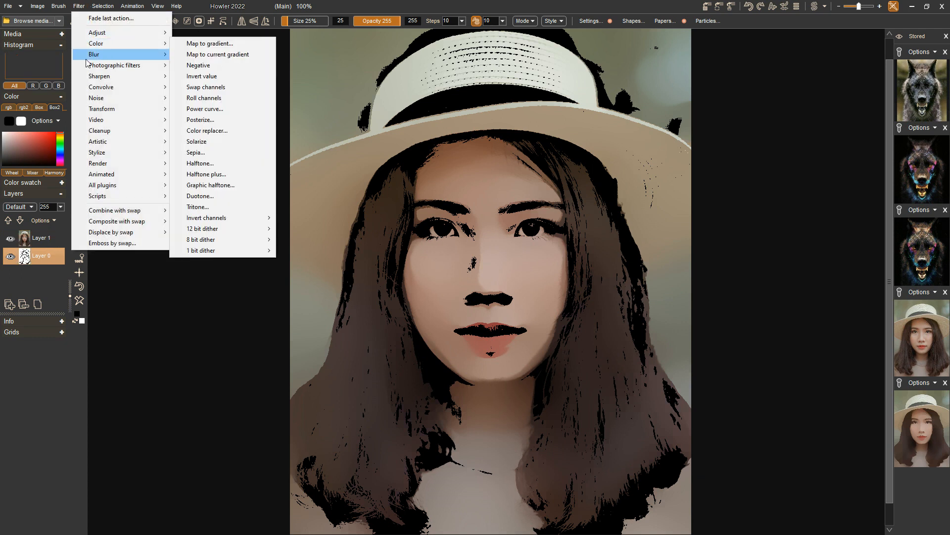
mouse_move(170, 85)
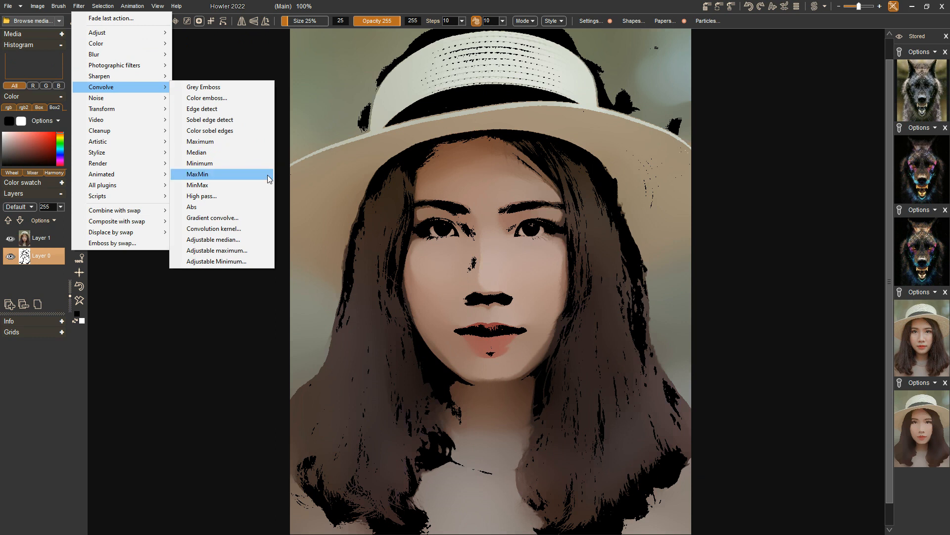
click(238, 243)
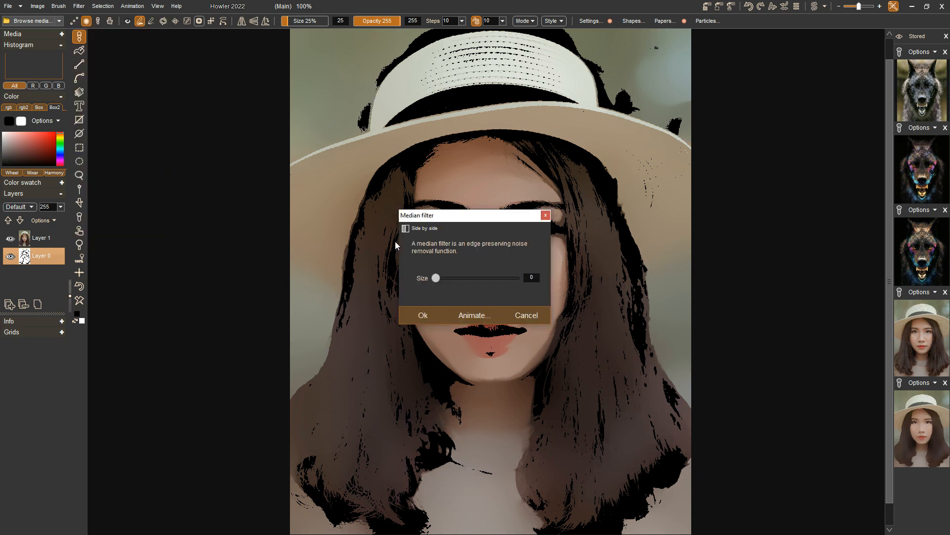
drag(439, 214, 123, 141)
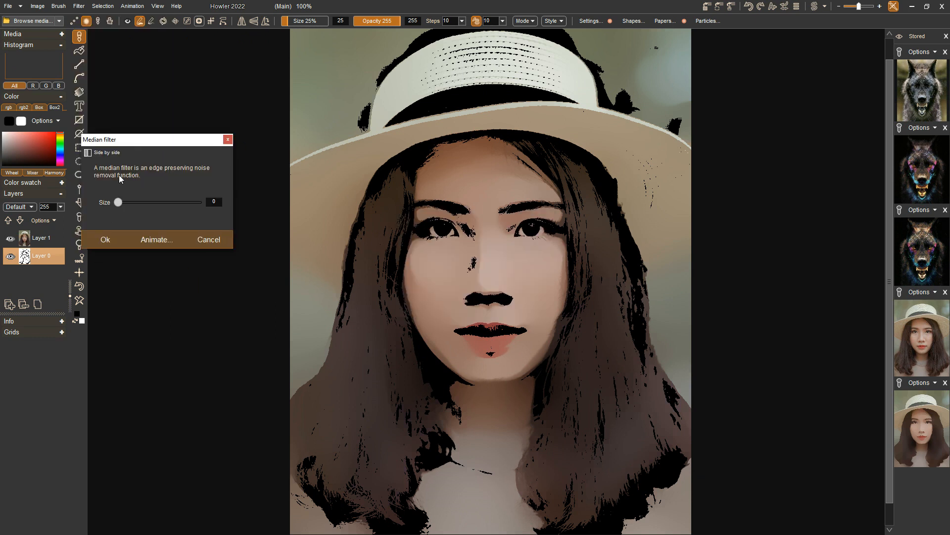
mouse_move(127, 203)
mouse_down()
mouse_move(189, 200)
mouse_move(120, 206)
mouse_move(129, 206)
mouse_up()
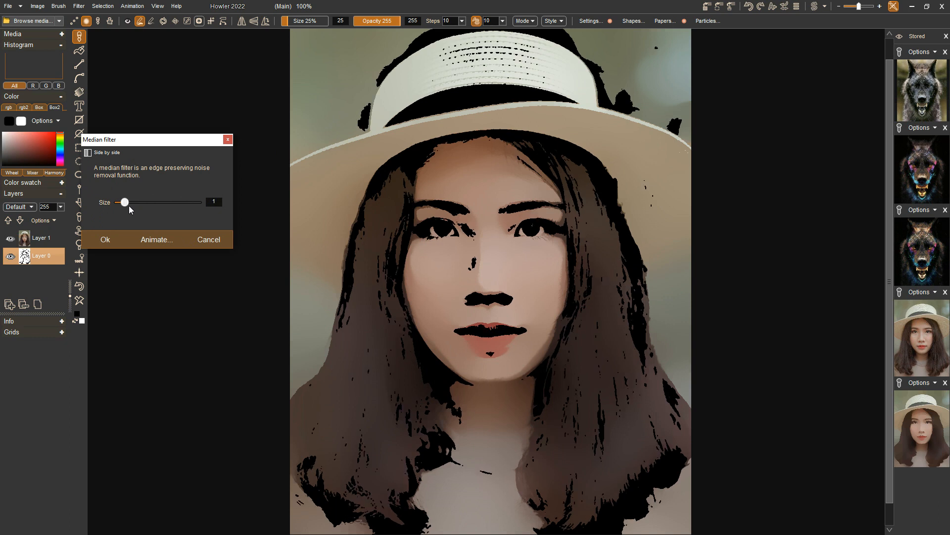
click(114, 241)
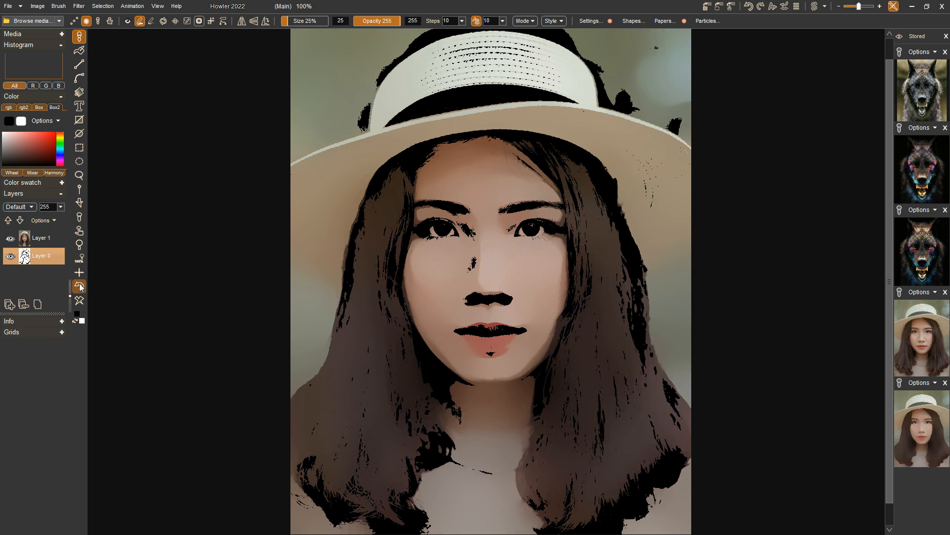
- Apply a Gaussian blur of level 9 to the black-and-white threshold layer with the Approximate algorithm
click(80, 6)
mouse_move(112, 54)
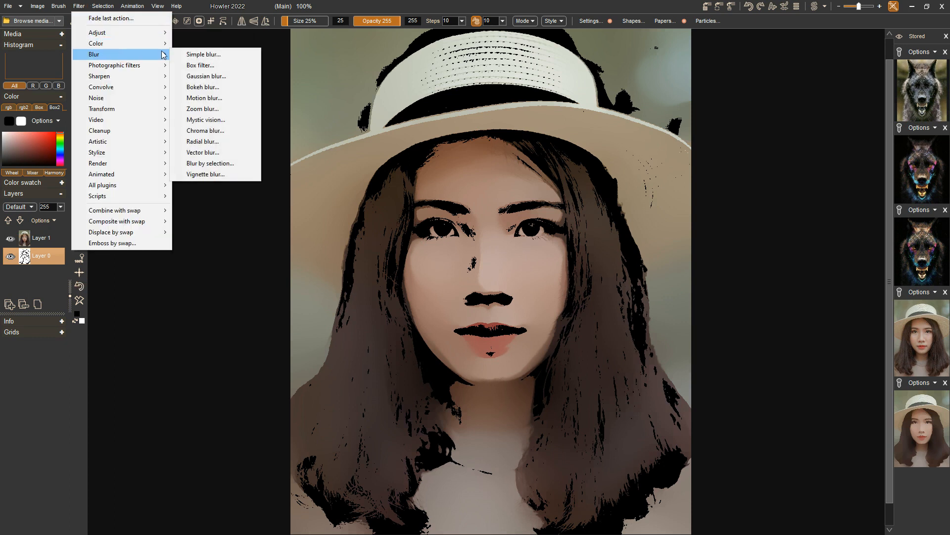
click(221, 76)
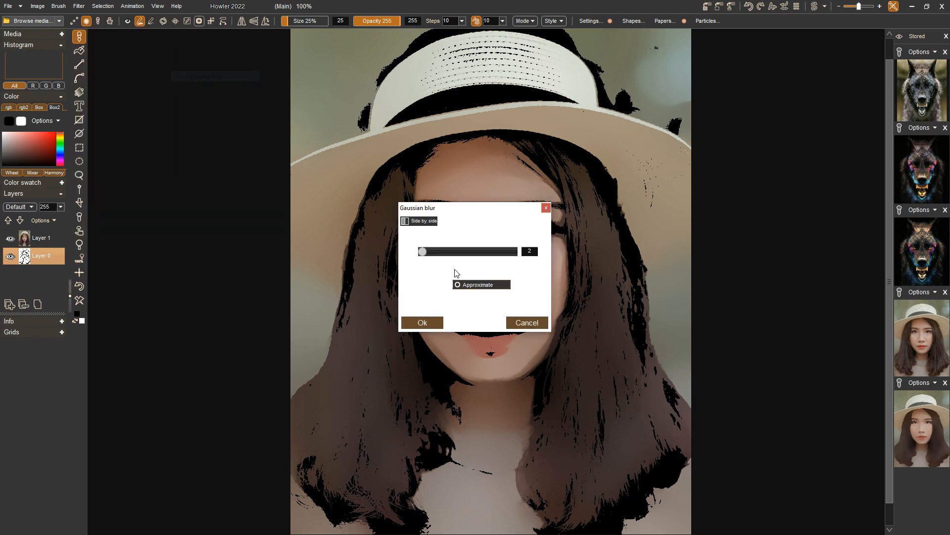
click(426, 252)
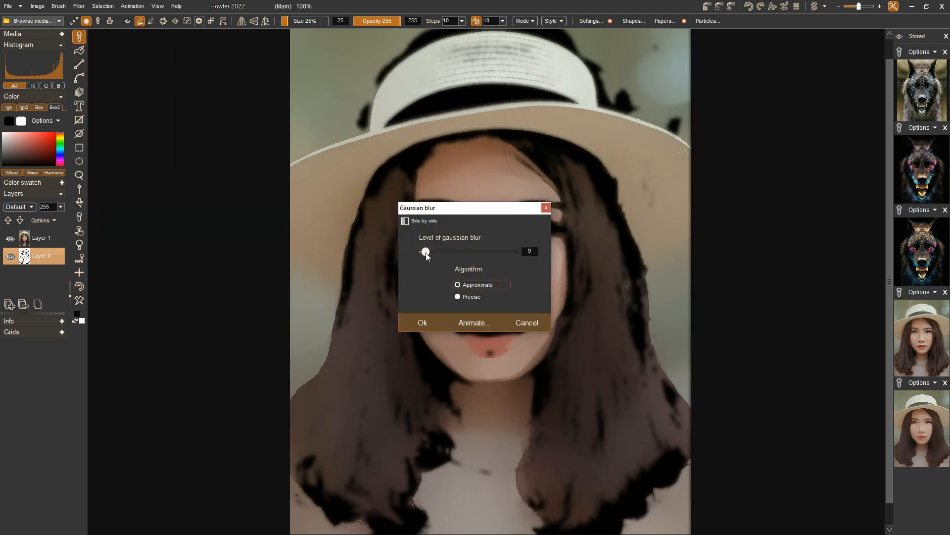
click(423, 322)
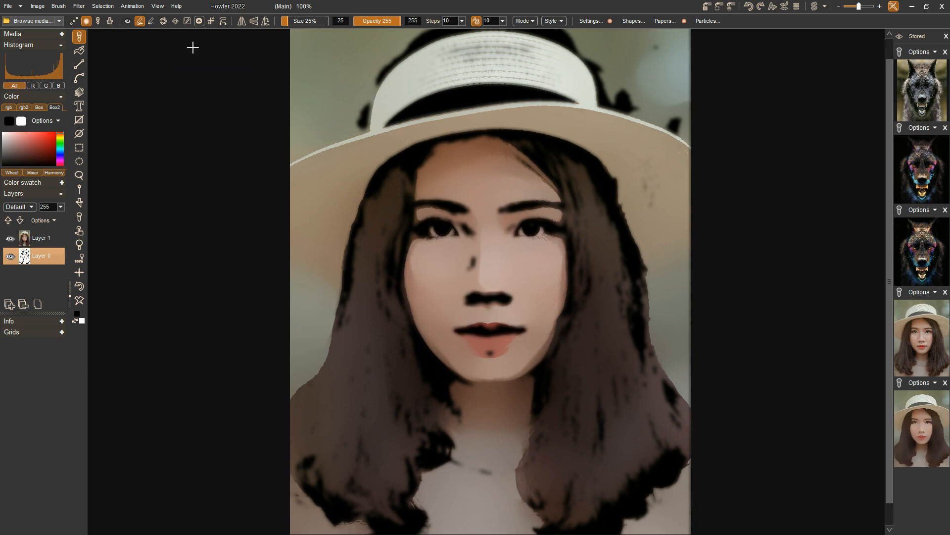
- Adjust the threshold layer's levels, bringing the lower black and white points close together just above the midtones to sharpen the blurred edges
click(85, 10)
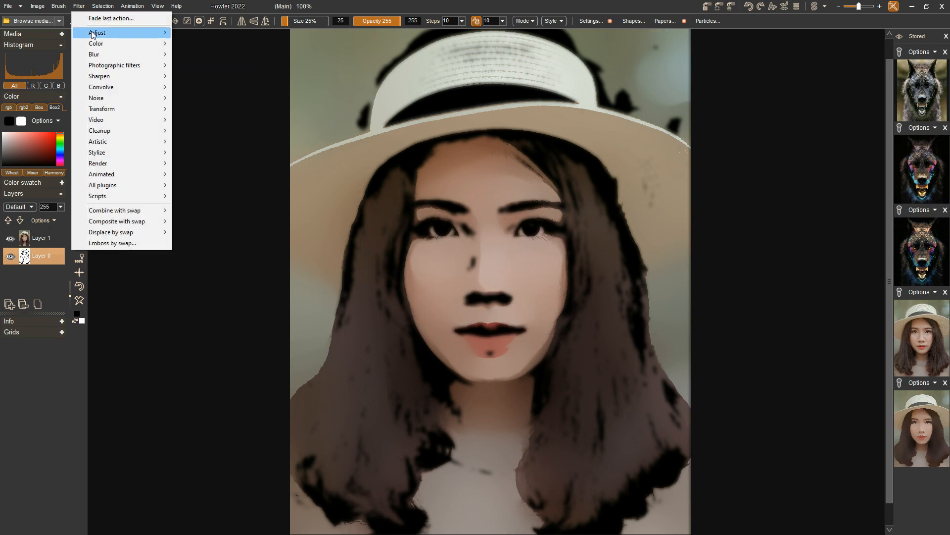
mouse_move(111, 33)
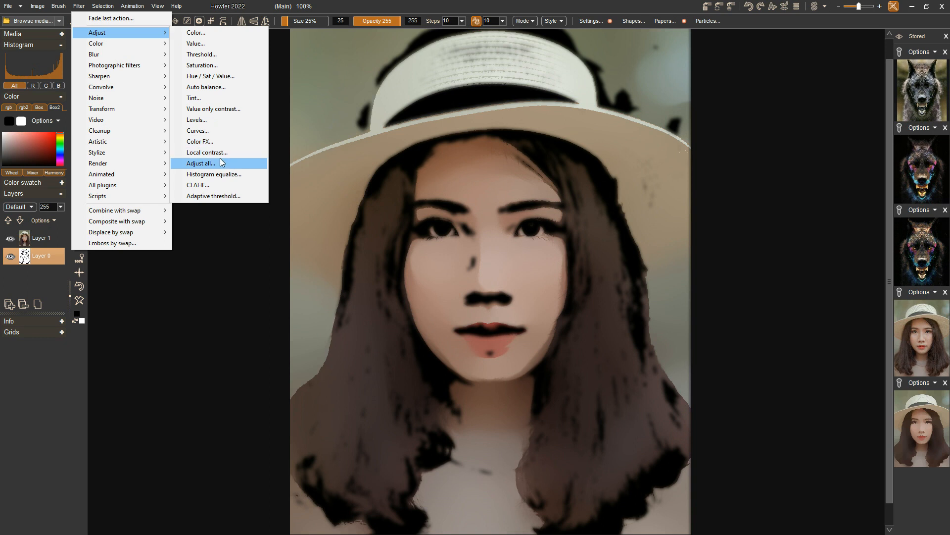
click(216, 121)
drag(457, 199, 207, 152)
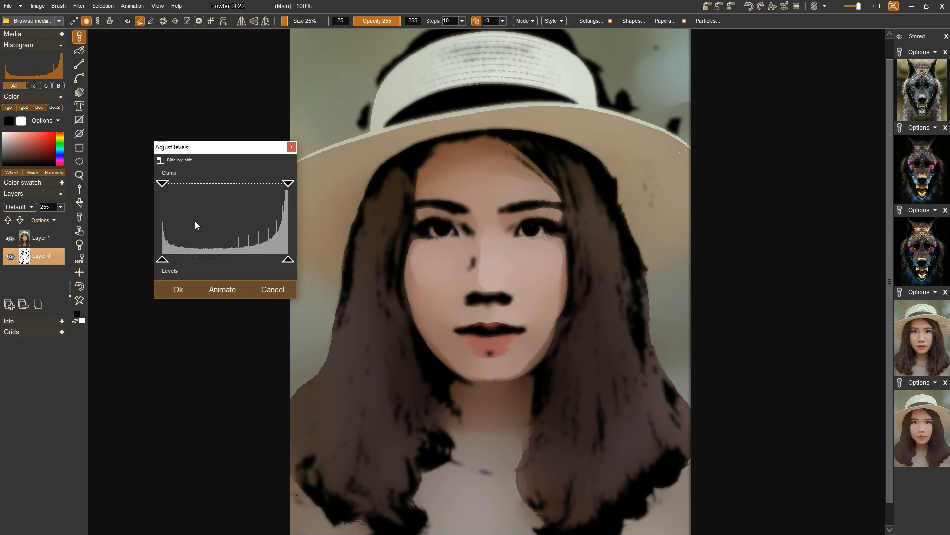
drag(163, 261, 200, 262)
drag(288, 261, 242, 266)
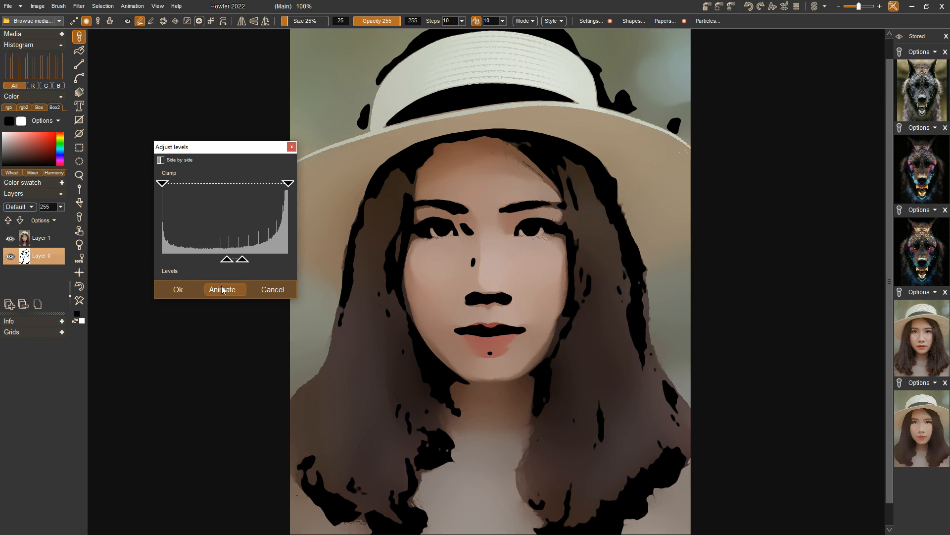
click(191, 293)
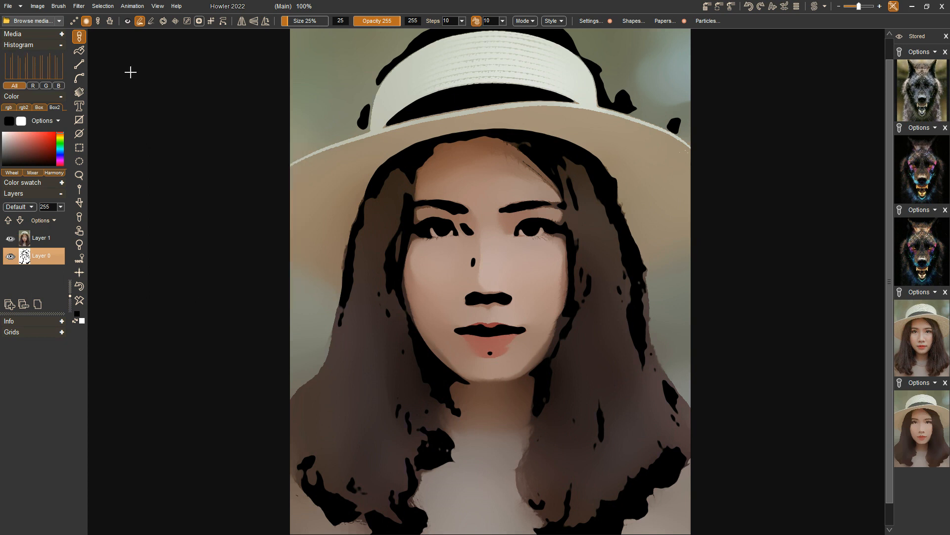
- Fade the levels adjustment on the threshold layer by 193 to soften its edges
click(84, 11)
click(99, 16)
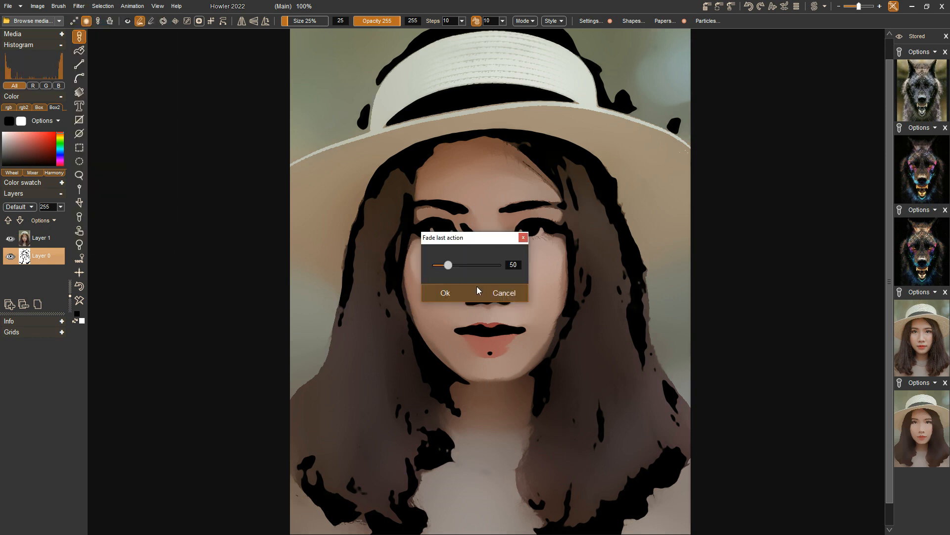
drag(457, 265, 483, 262)
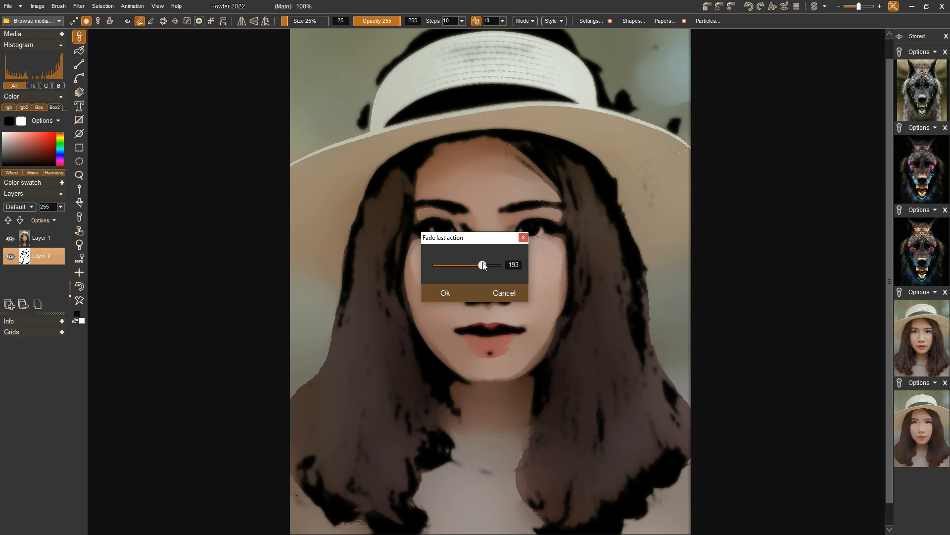
click(444, 296)
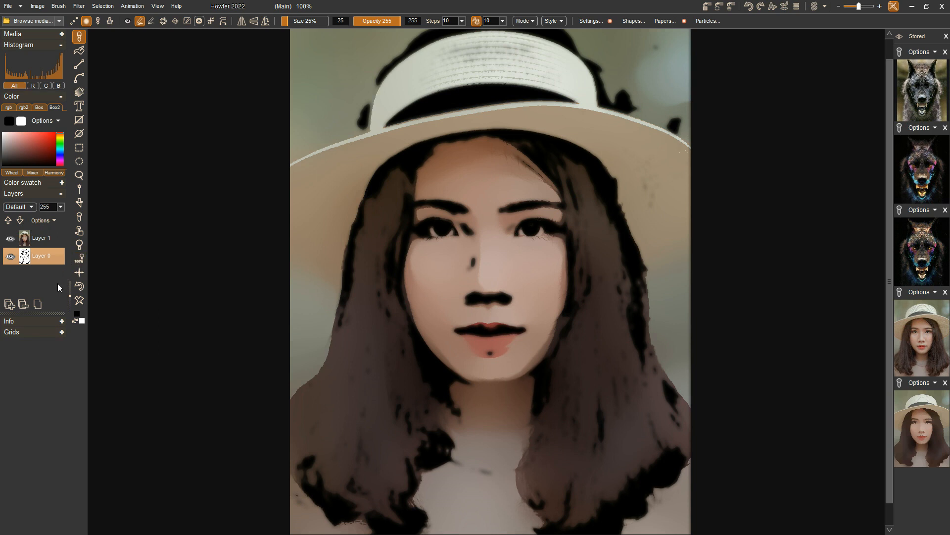
- Merge the two layers into a single layer and expand the image's dynamic range
click(43, 303)
click(401, 303)
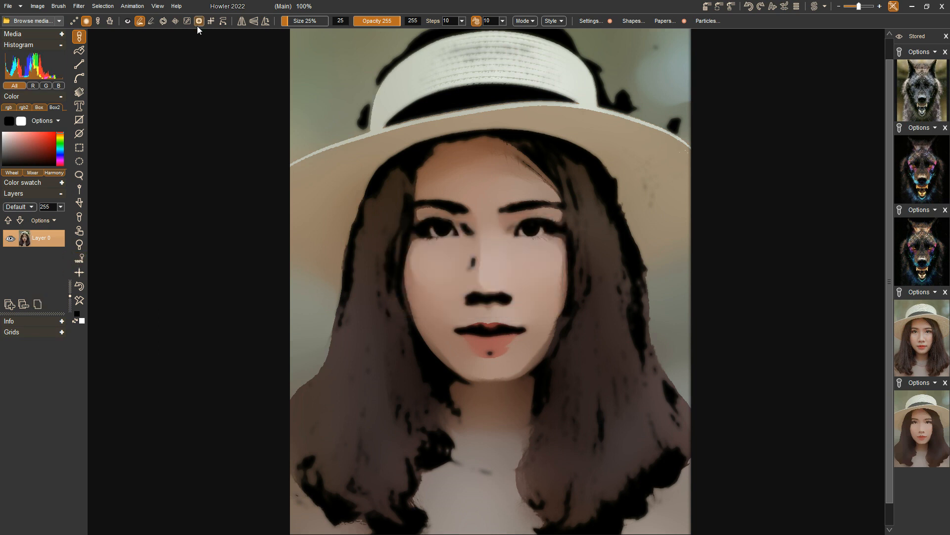
click(79, 6)
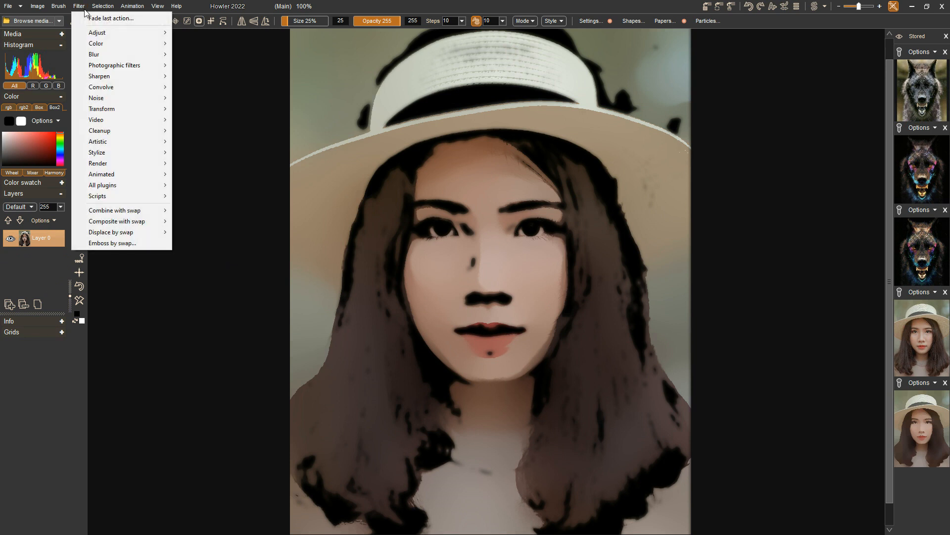
click(38, 7)
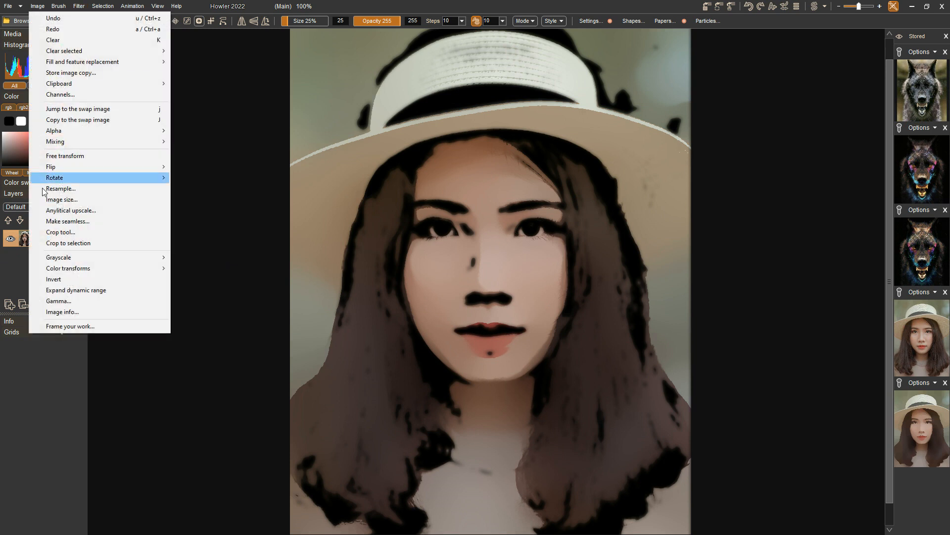
click(42, 289)
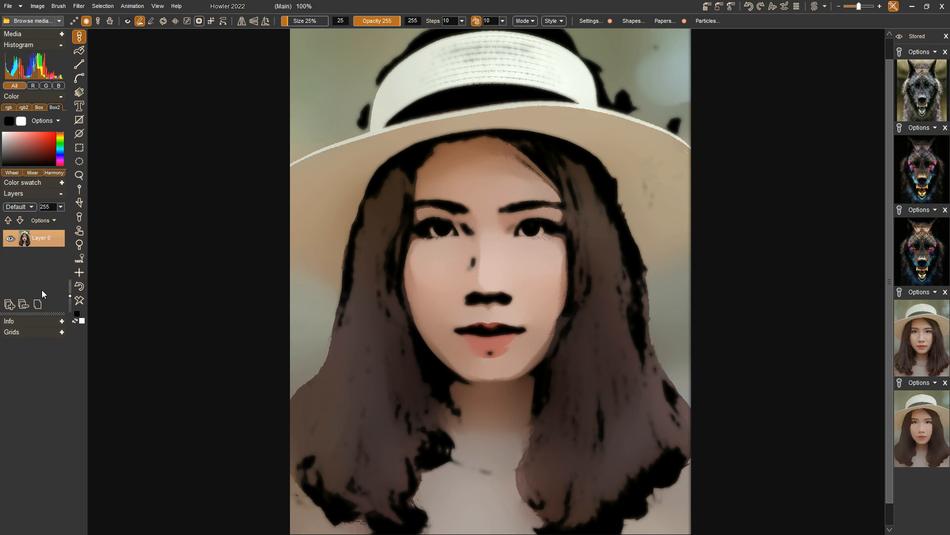
- Try the random 8 bit dither on the merged portrait and undo it
click(81, 7)
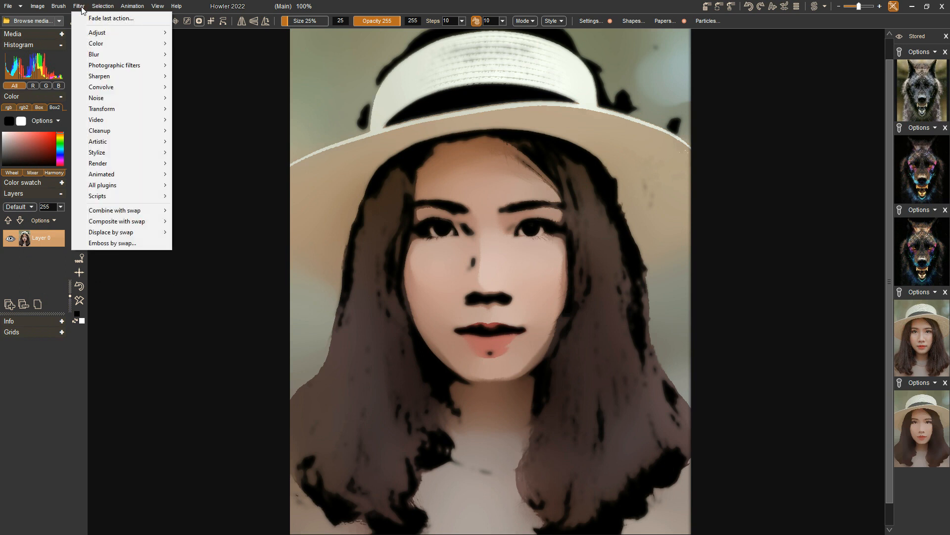
mouse_move(92, 36)
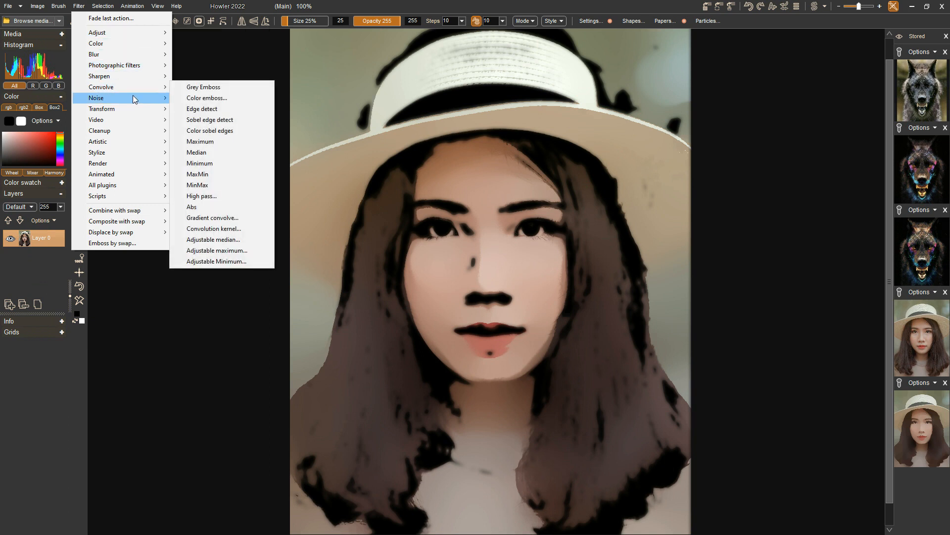
mouse_move(132, 43)
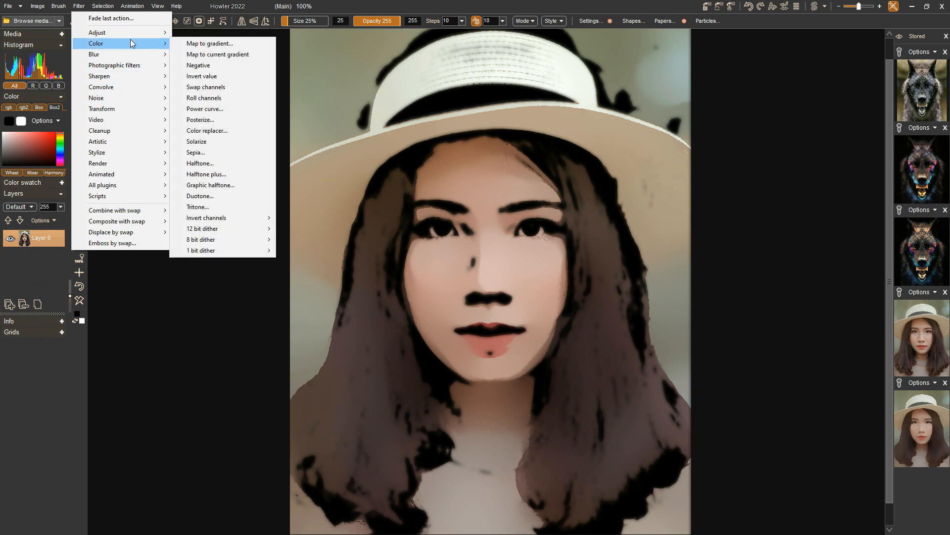
mouse_move(216, 239)
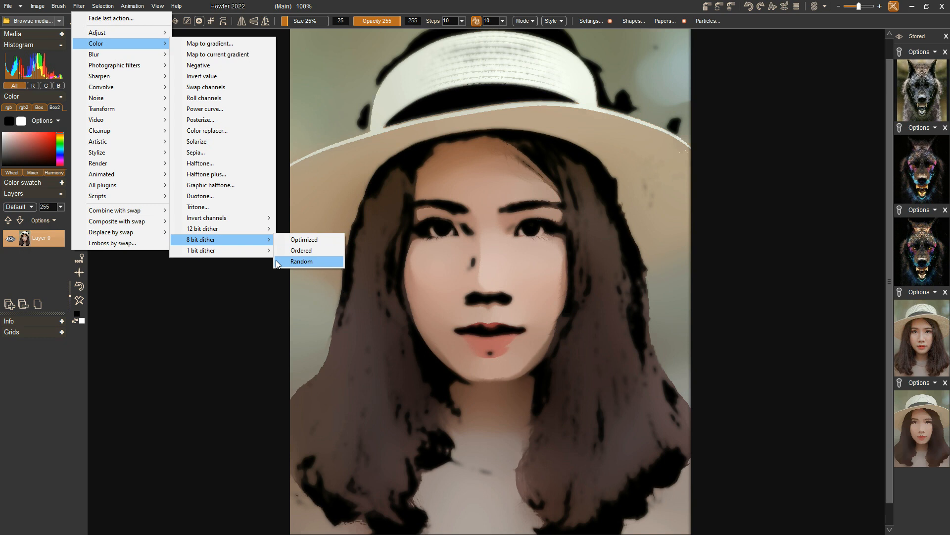
click(297, 261)
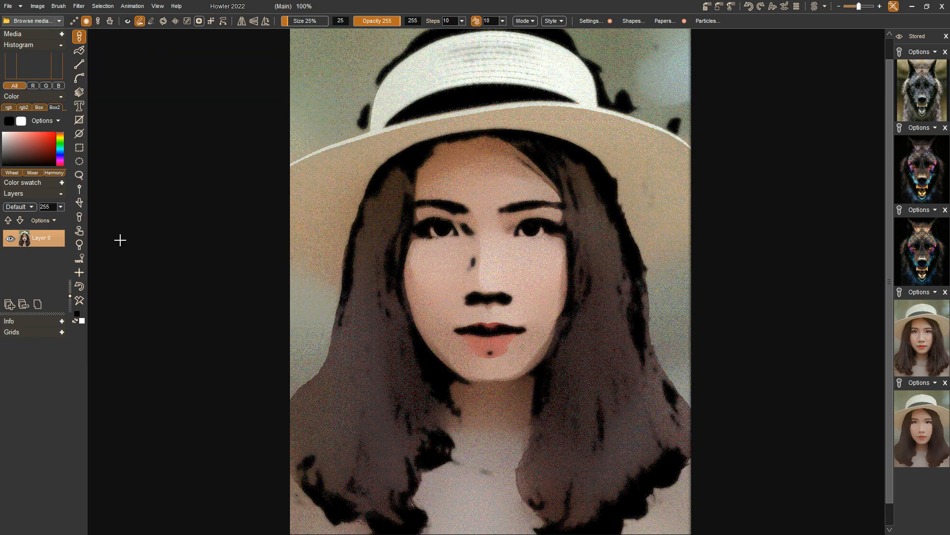
click(79, 286)
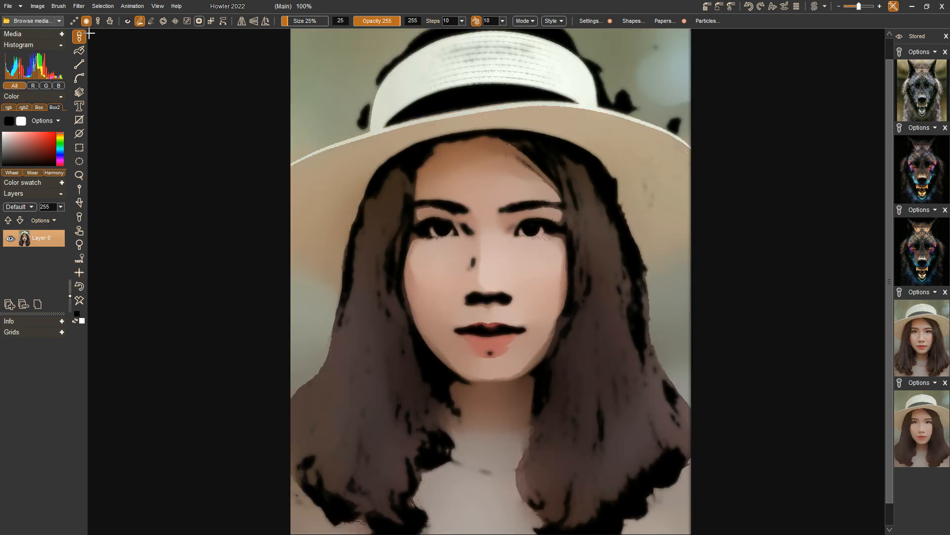
- Try the 1 bit per channel dither on the merged portrait and undo it
click(79, 7)
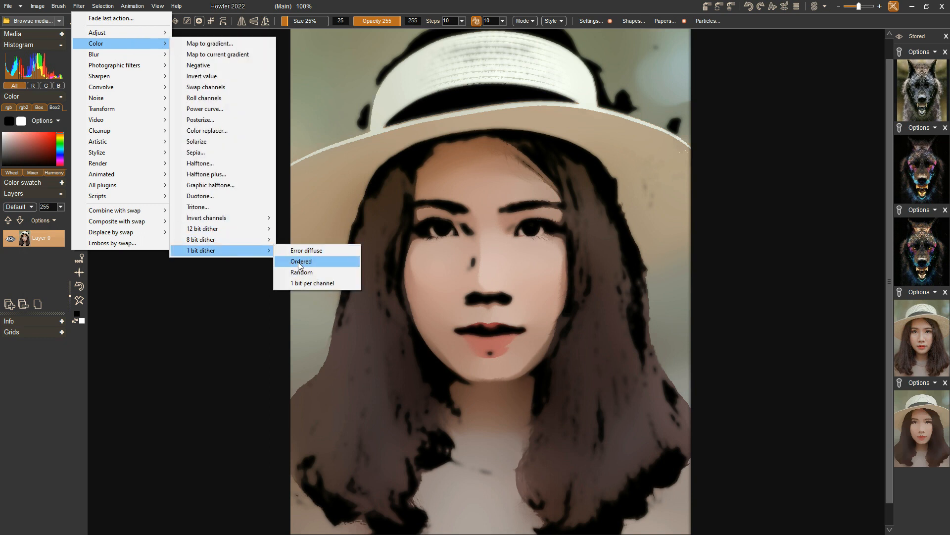
click(316, 283)
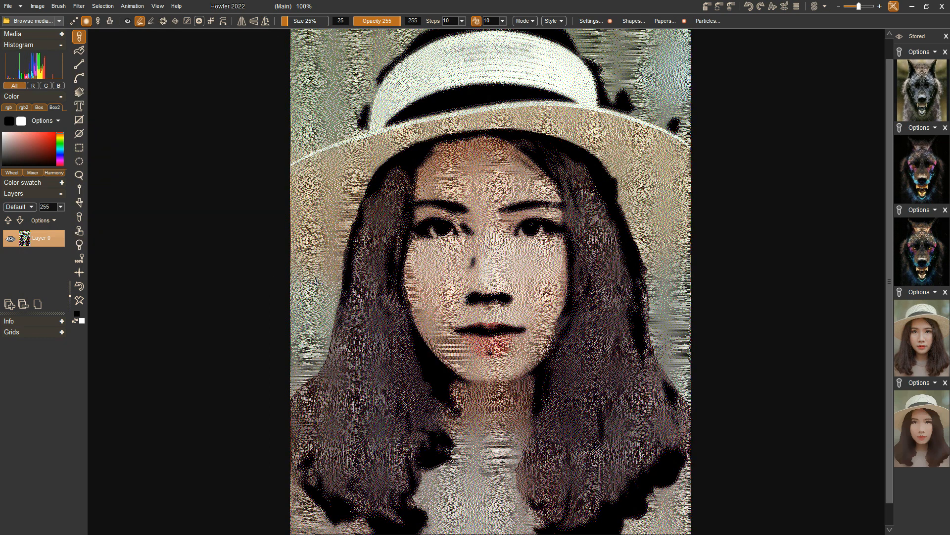
click(79, 286)
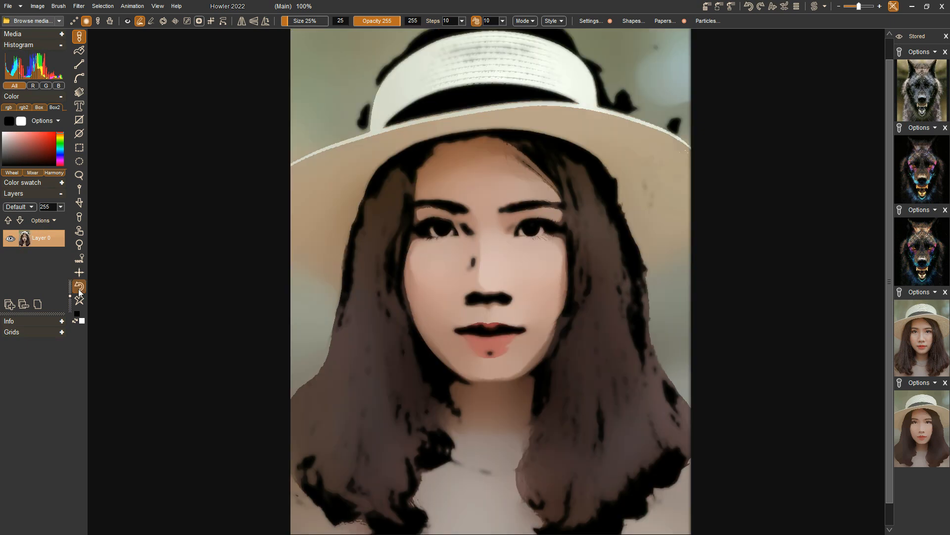
- Try the Tritone filter on the portrait with Color 3 set to bright blue, and discard it
click(78, 6)
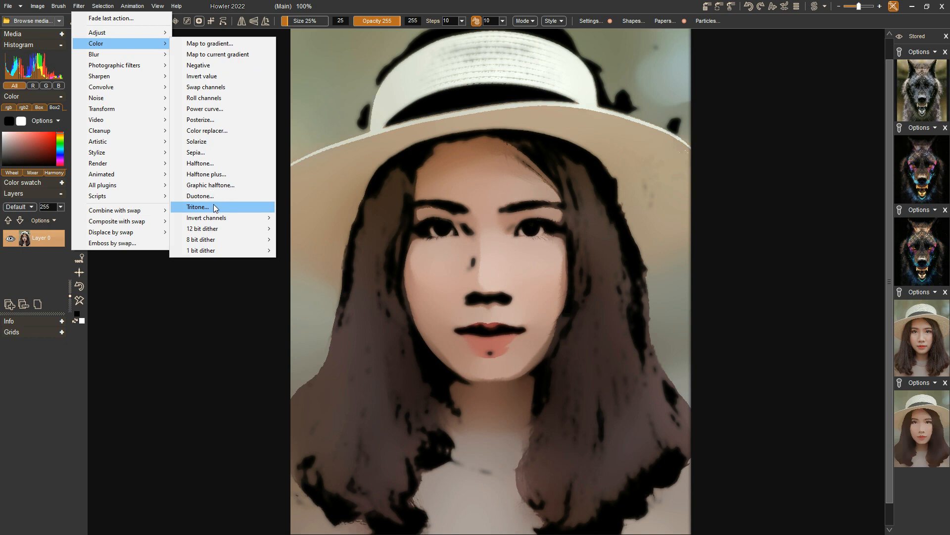
click(213, 204)
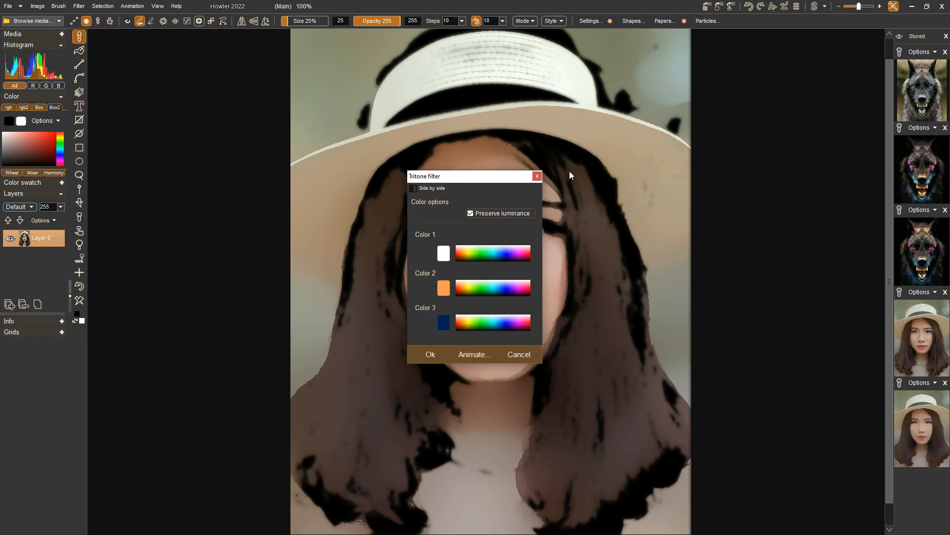
drag(478, 183, 703, 162)
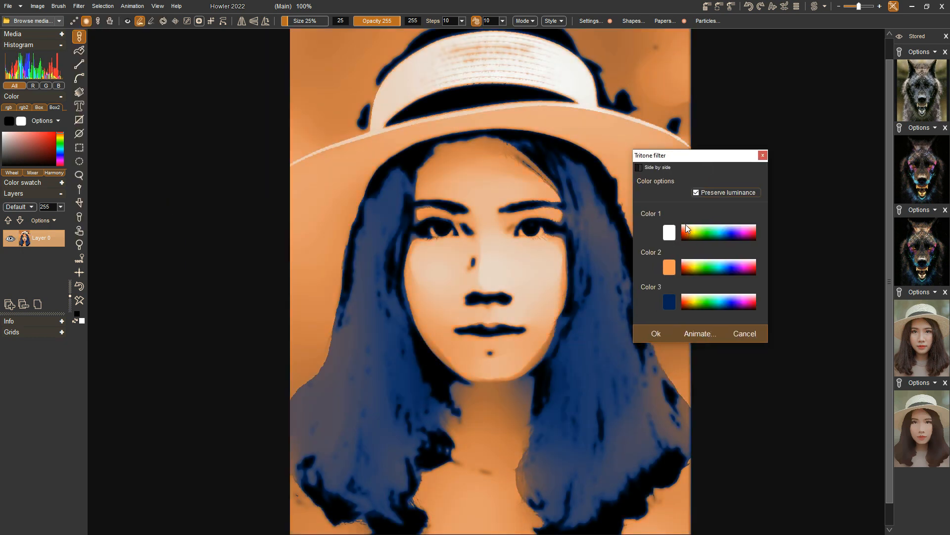
click(725, 298)
drag(724, 298, 732, 302)
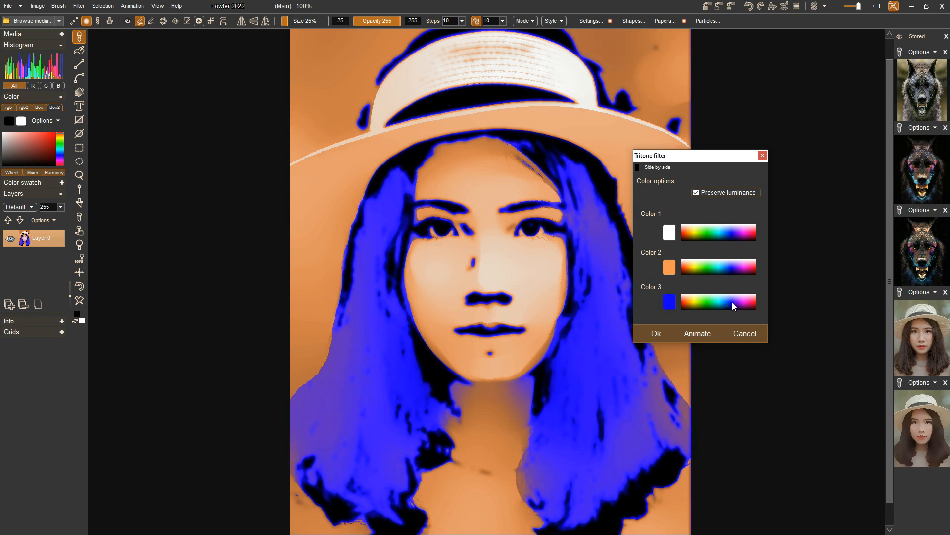
click(745, 333)
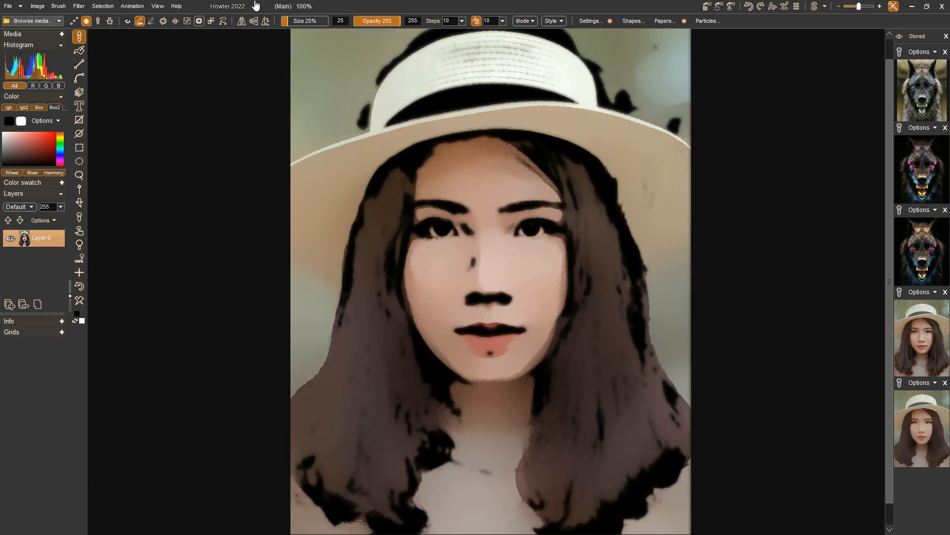
- Apply the Halftone filter to the portrait with a value of 59 and Color halftone enabled
click(83, 8)
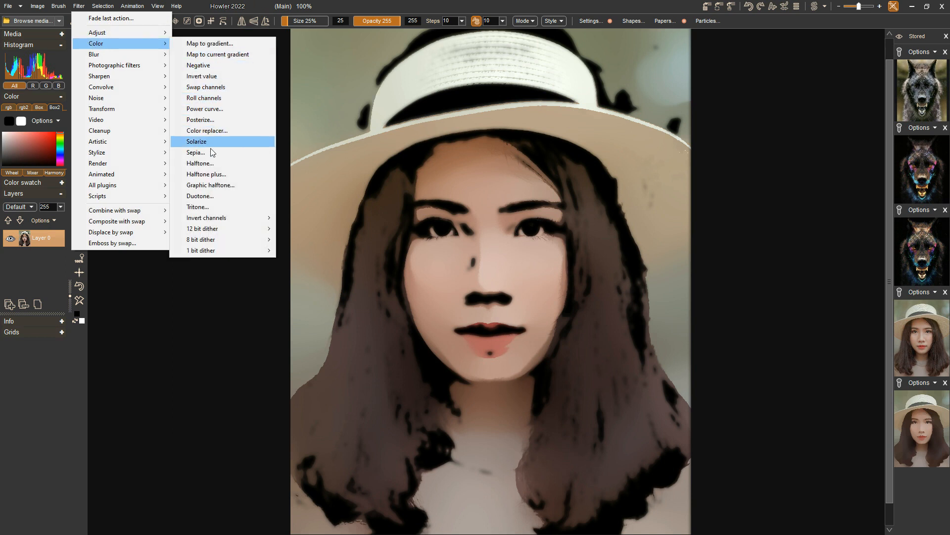
click(212, 164)
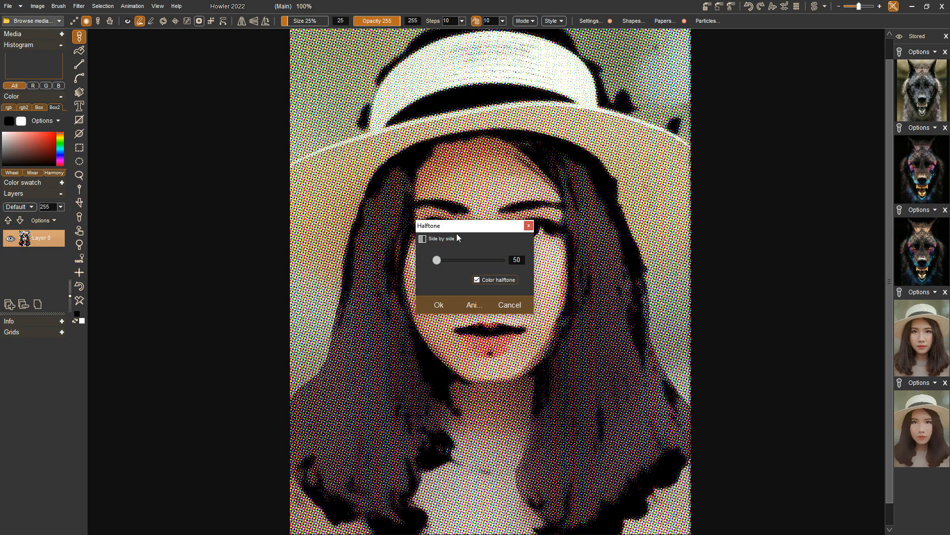
drag(464, 232, 699, 239)
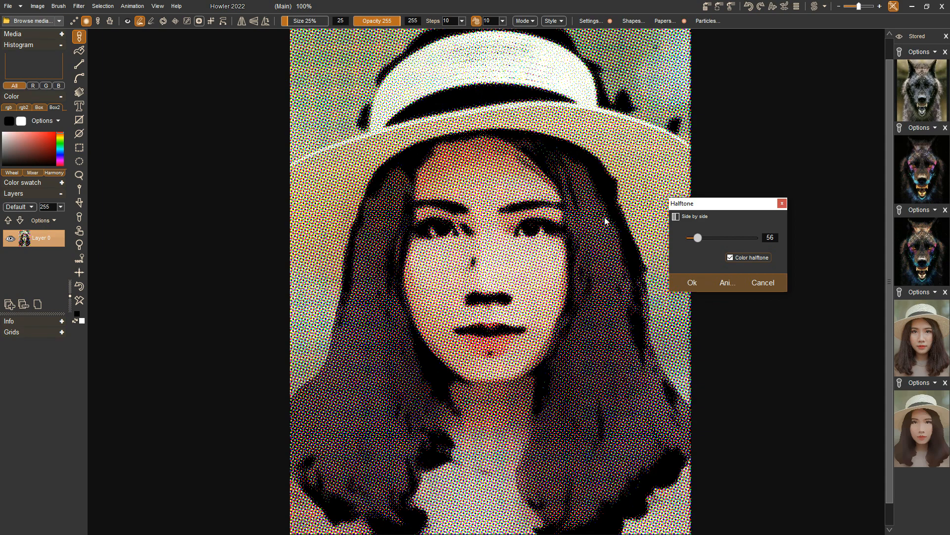
mouse_move(702, 239)
mouse_down()
mouse_move(742, 239)
mouse_move(702, 240)
mouse_up()
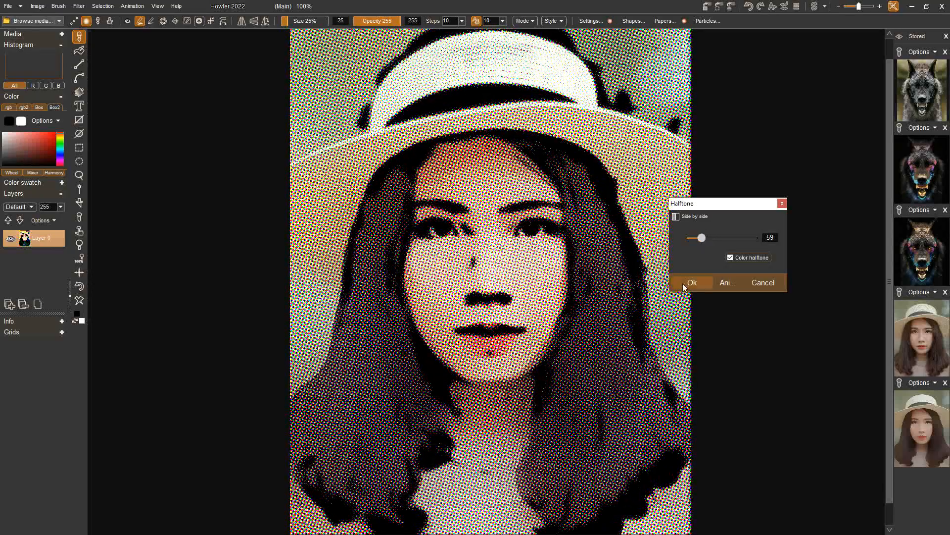
click(683, 283)
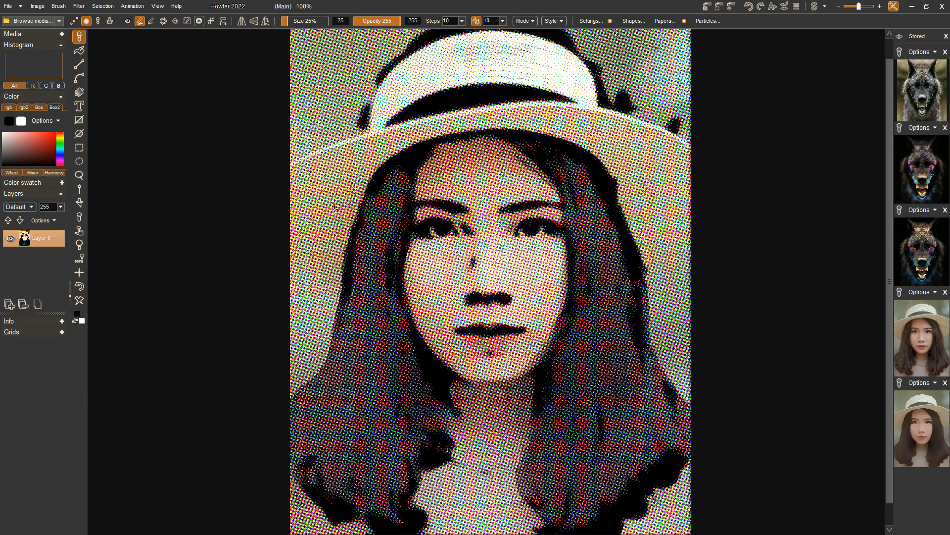
- Fade the last action, the color halftone on the portrait, to 193
scroll(333, 208, up, 5)
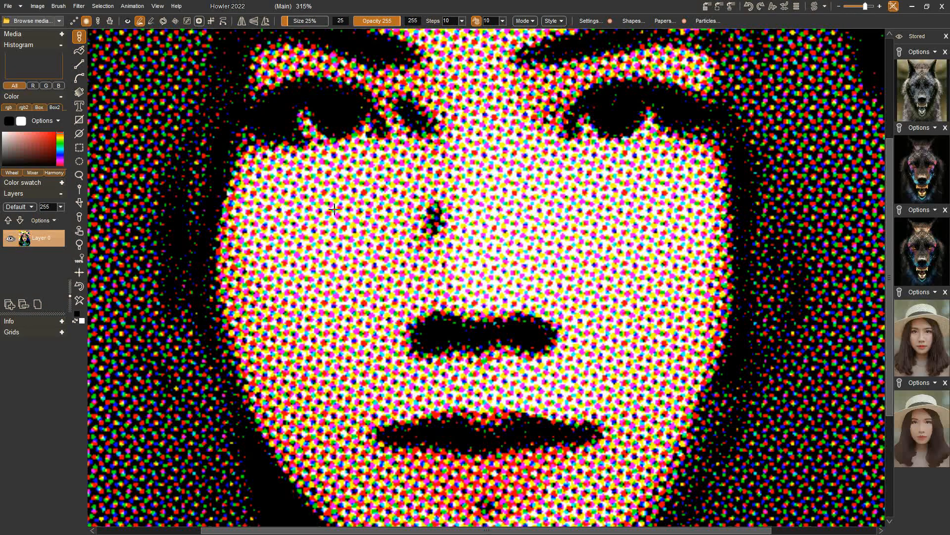
scroll(334, 209, up, 2)
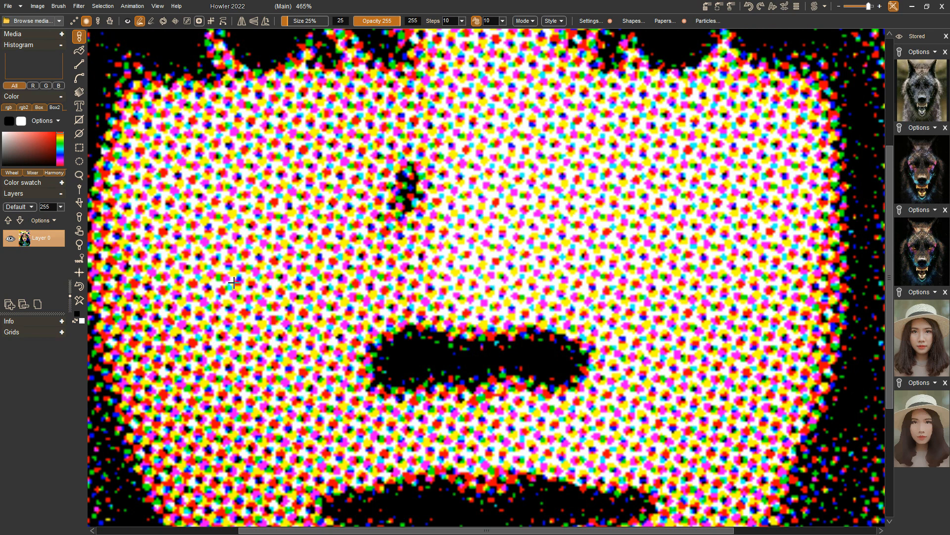
scroll(234, 282, down, 8)
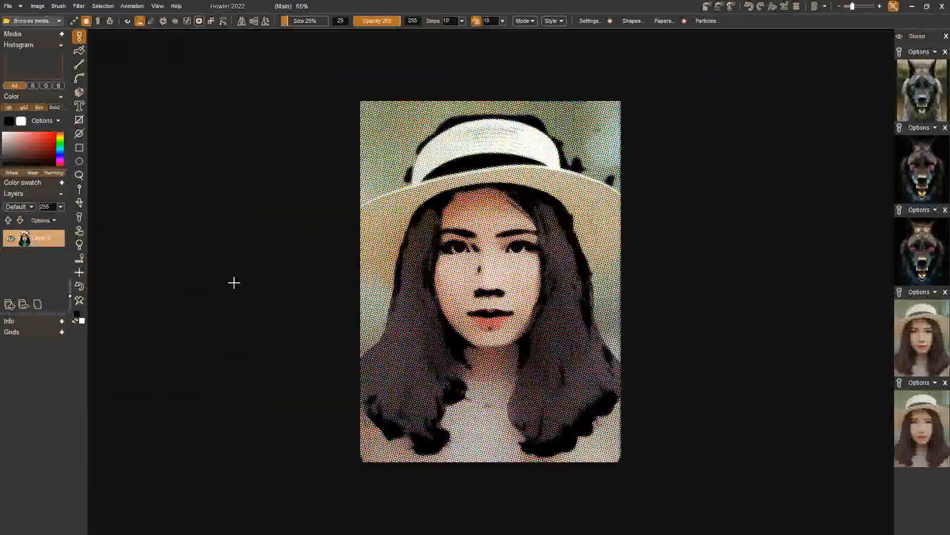
scroll(80, 282, up, 1)
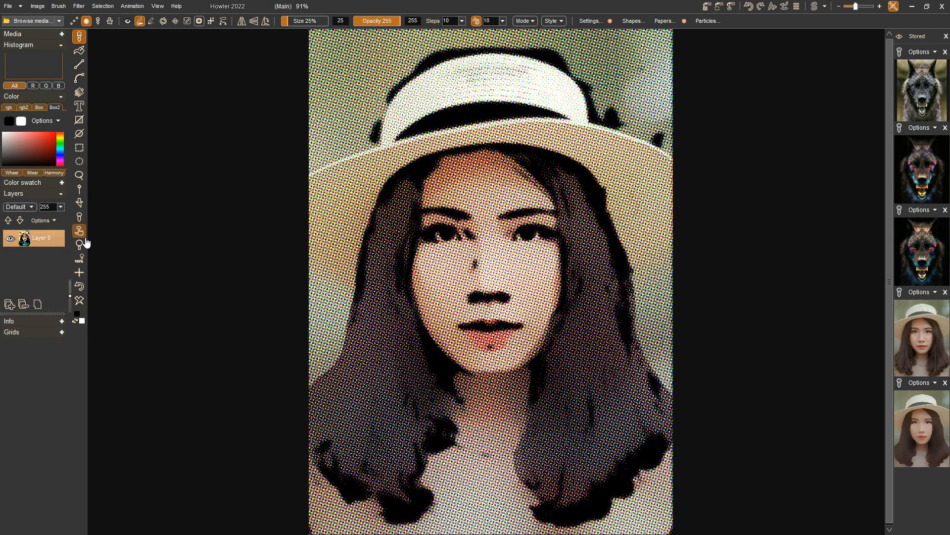
click(80, 6)
click(86, 18)
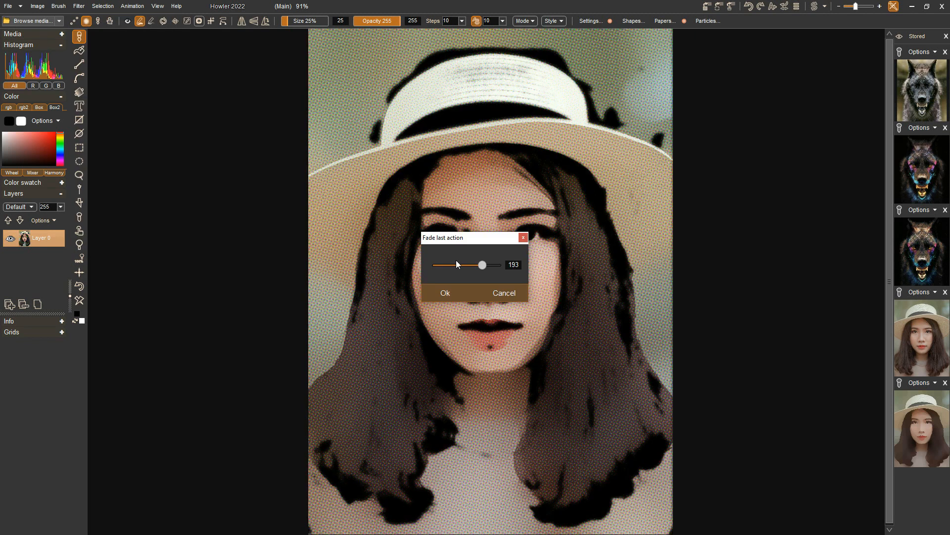
drag(474, 244, 202, 217)
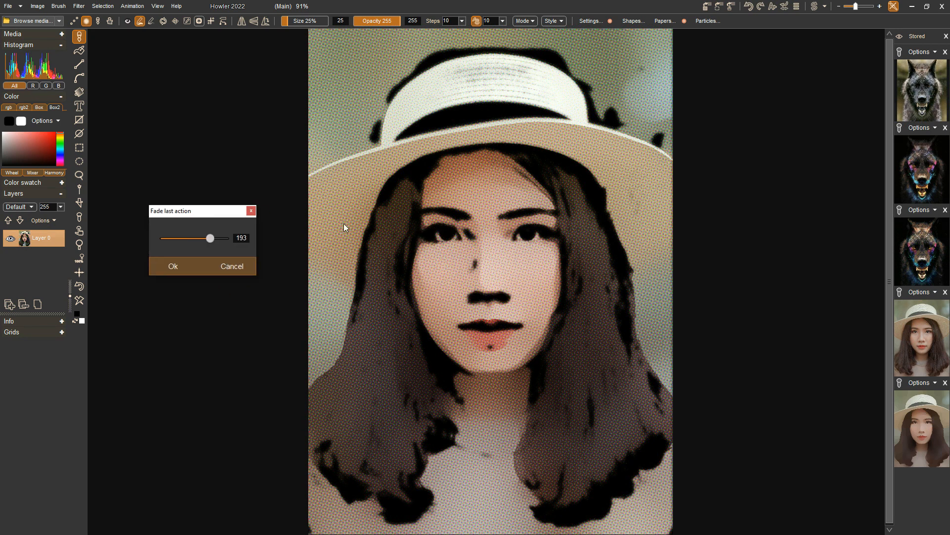
click(179, 266)
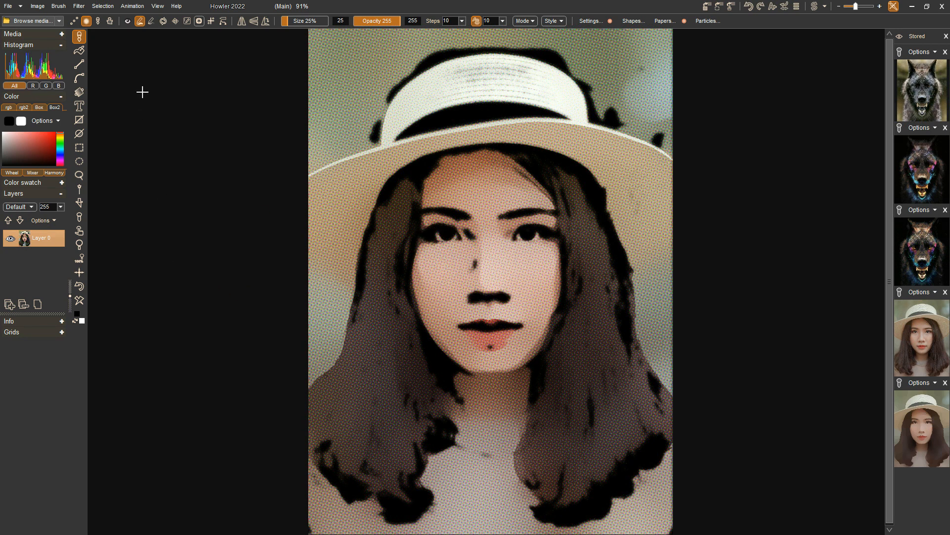
- Start the Cinemascopic photographic filter on the faded halftone portrait and try an orange Tint 1 with a teal-blue Tint 2
click(80, 6)
mouse_move(93, 45)
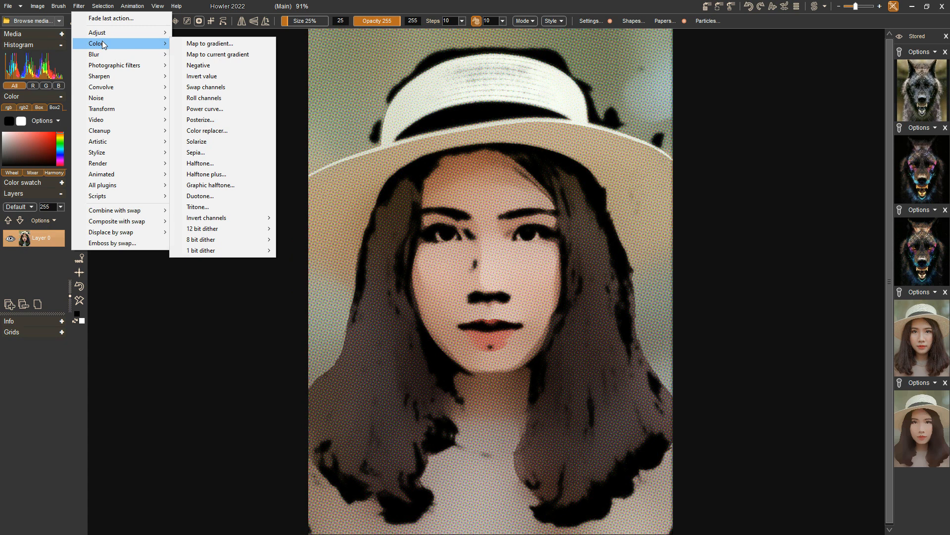
mouse_move(108, 70)
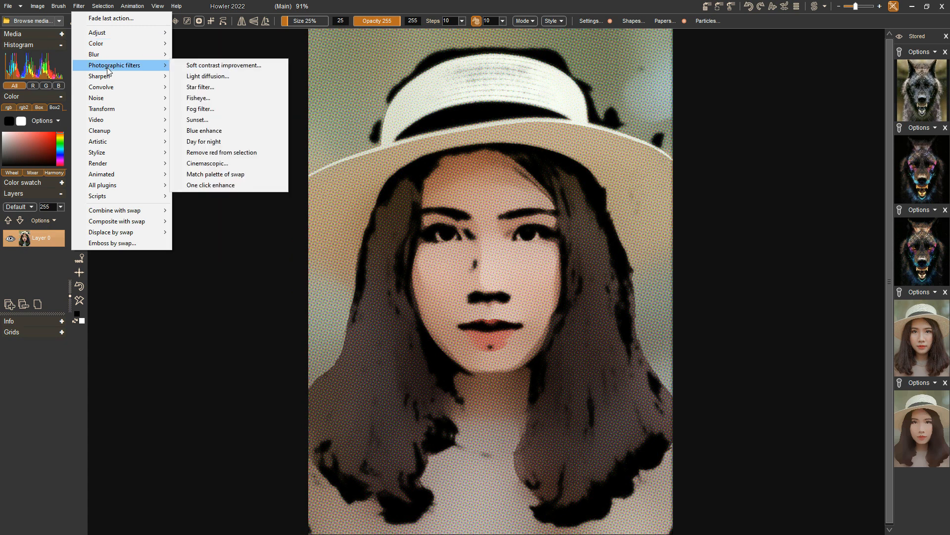
click(219, 161)
drag(449, 167, 128, 138)
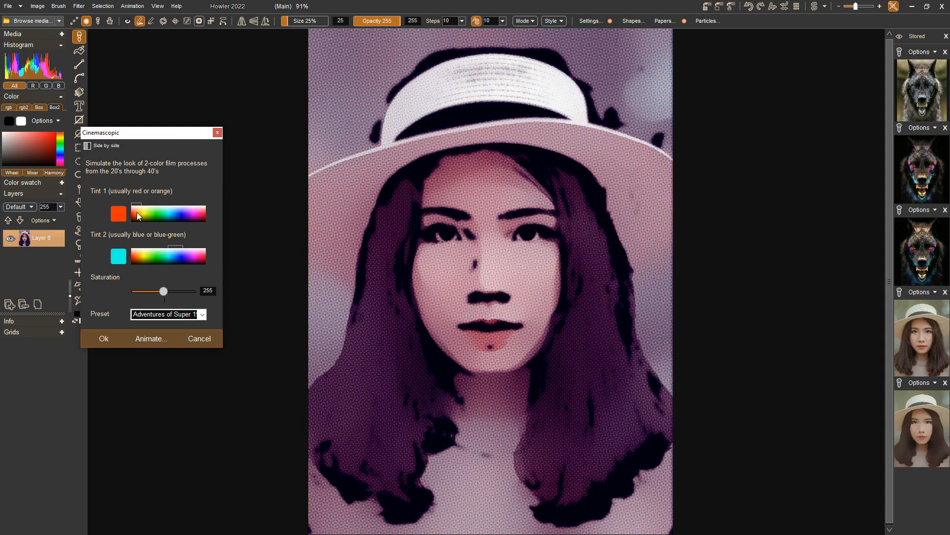
mouse_move(138, 213)
mouse_down()
mouse_move(149, 219)
mouse_move(137, 215)
mouse_up()
click(177, 259)
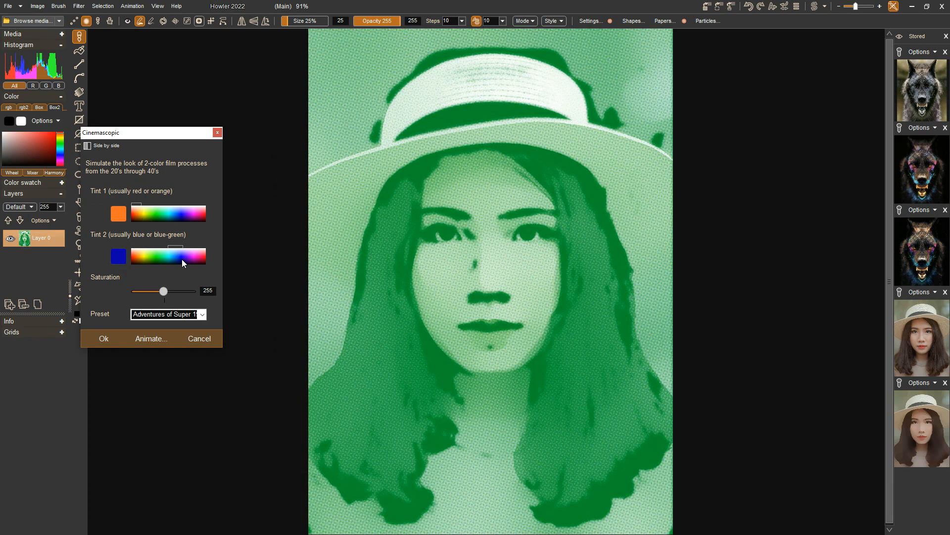
drag(182, 260, 170, 259)
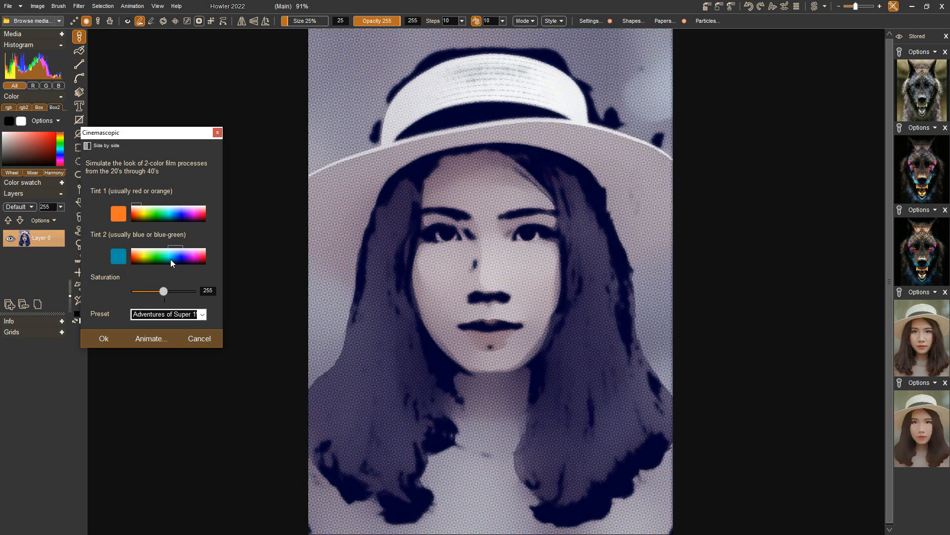
- Apply the Cinemascopic filter with a red Tint 1, a bright cyan Tint 2 and Saturation 316
drag(136, 216, 132, 213)
drag(180, 254, 170, 255)
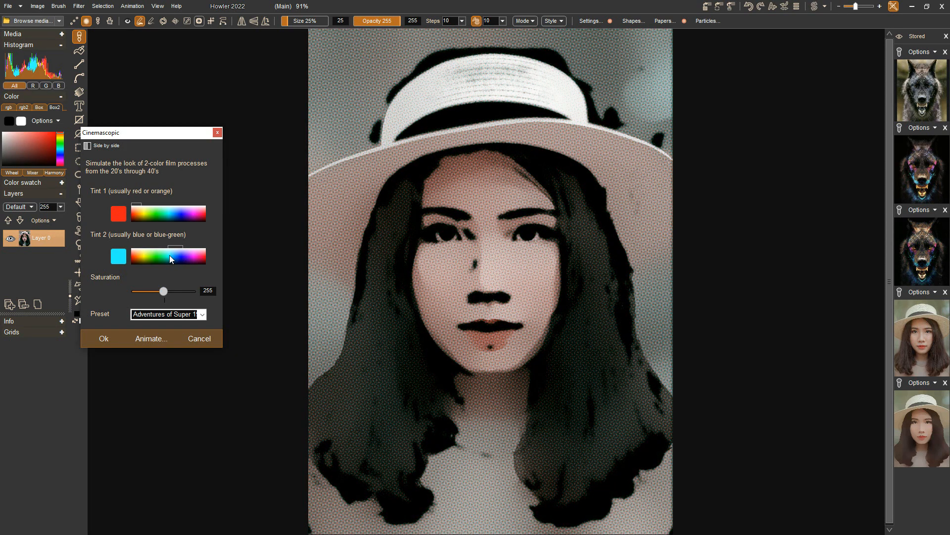
mouse_move(162, 292)
mouse_down()
mouse_move(183, 293)
mouse_move(171, 293)
mouse_up()
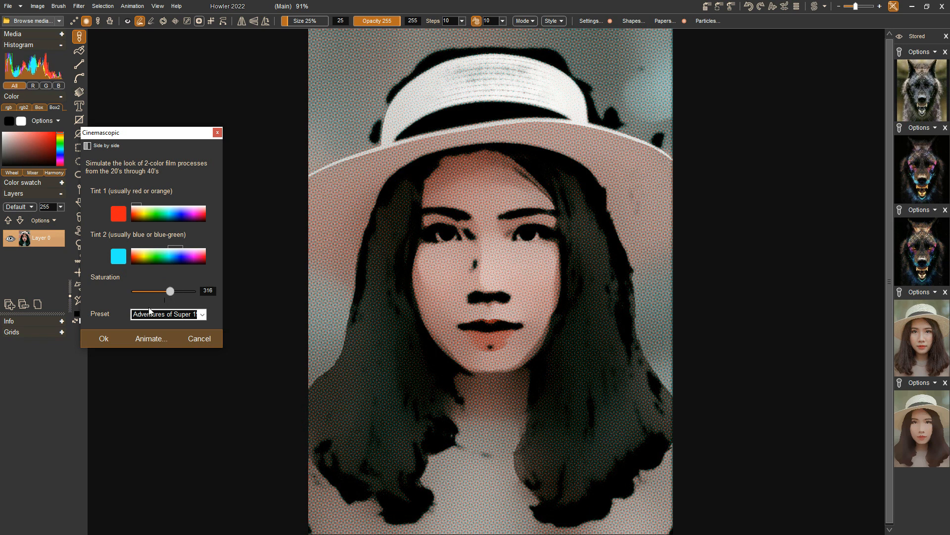
click(120, 337)
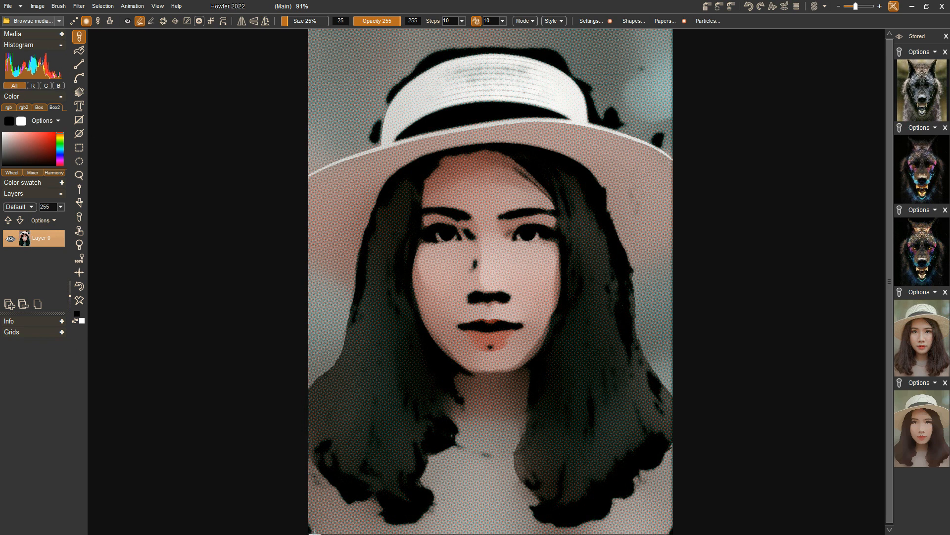
key(super)
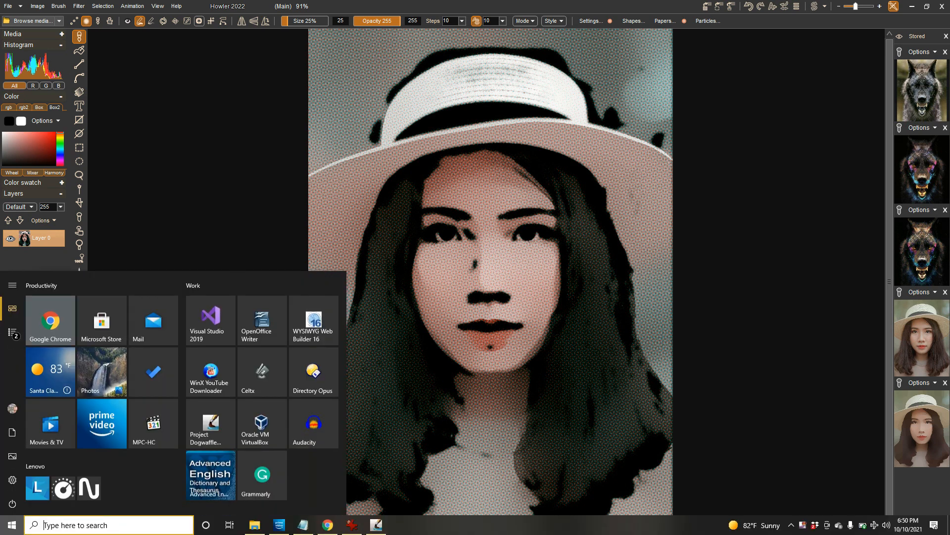
right_click(807, 529)
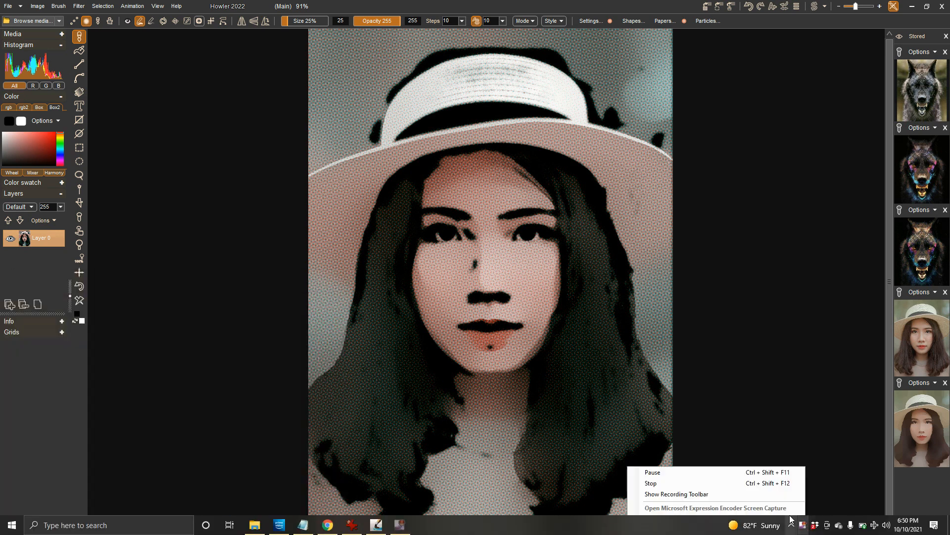